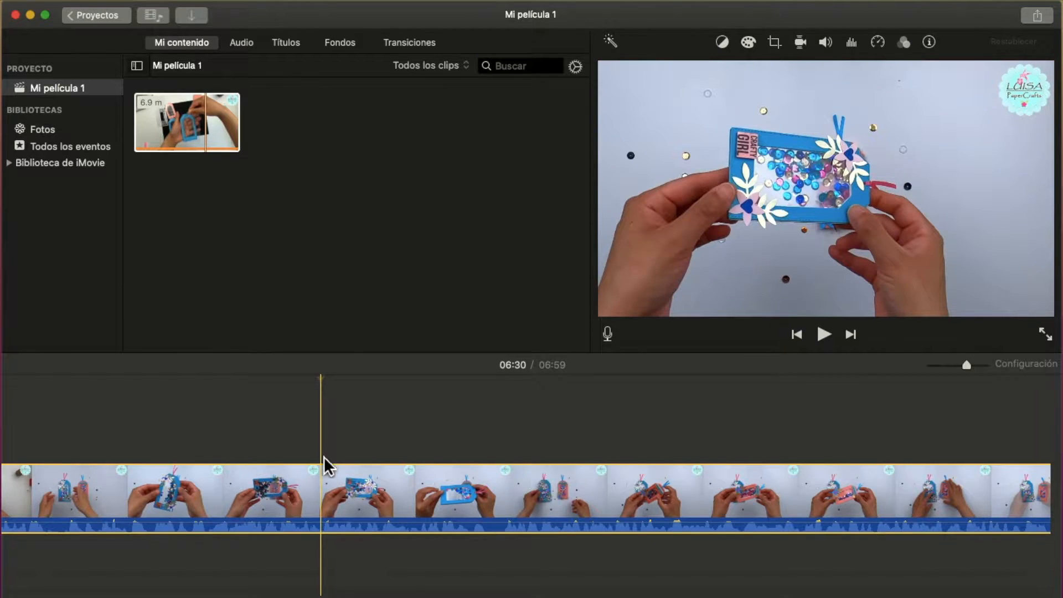
Split the long timeline clip and delete the unwanted sections, keeping two short excerpts of the blue and pink tags, and preview the result.
{"action": "right_click", "coordinate": [328, 500]}
{"action": "left_click", "coordinate": [345, 464]}
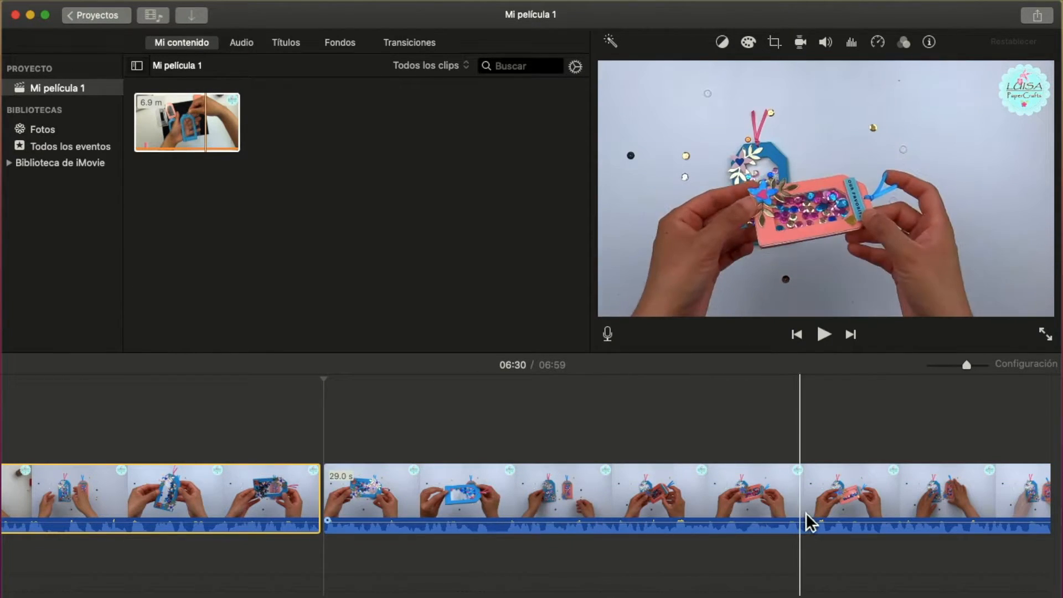
{"action": "right_click", "coordinate": [840, 508]}
{"action": "left_click", "coordinate": [714, 477]}
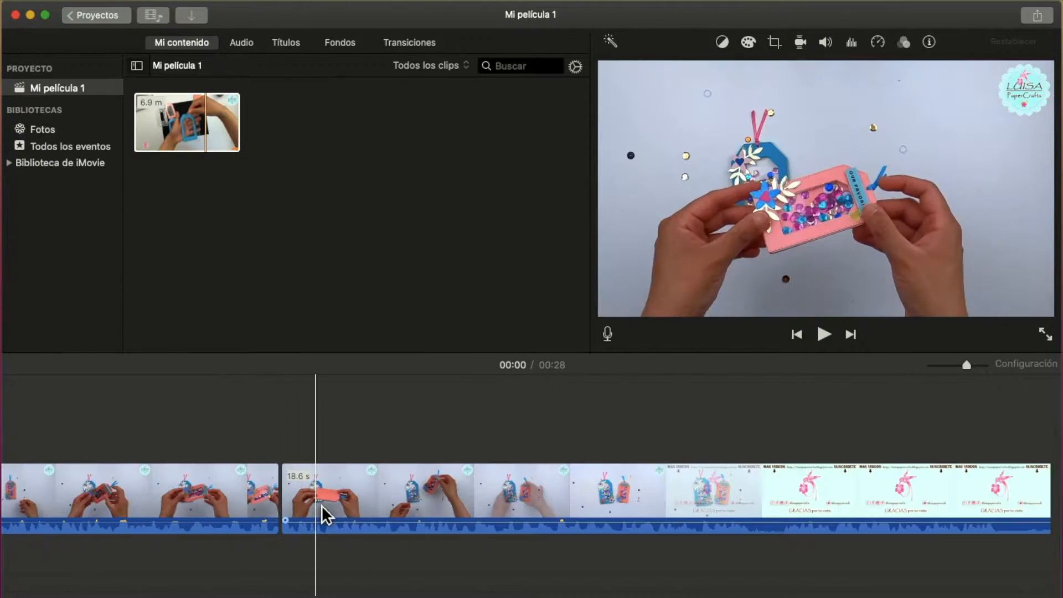
{"action": "left_click", "coordinate": [326, 512]}
{"action": "key", "text": "Delete"}
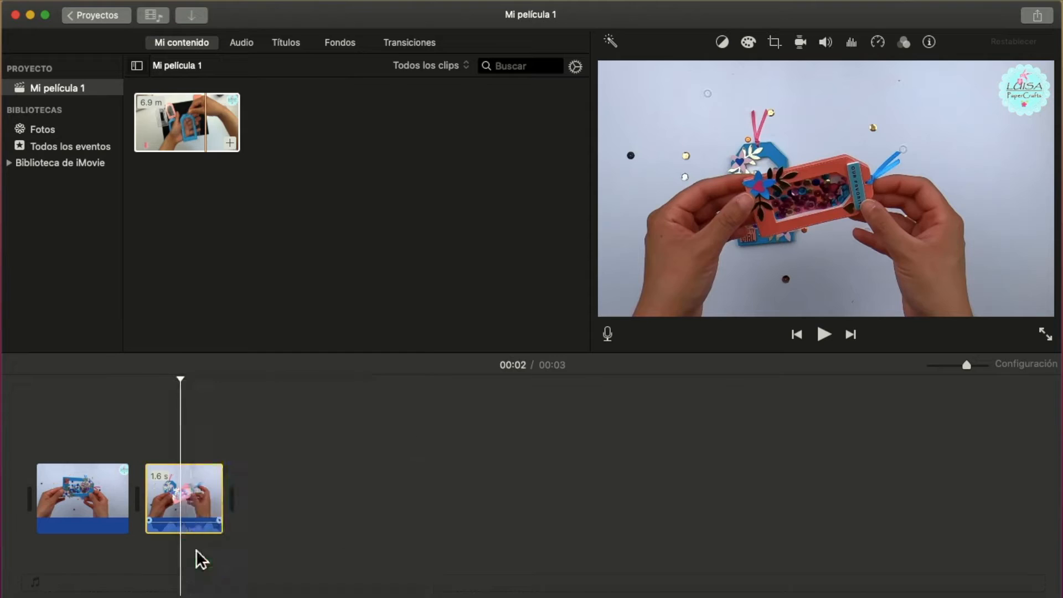
{"action": "left_click", "coordinate": [829, 337]}
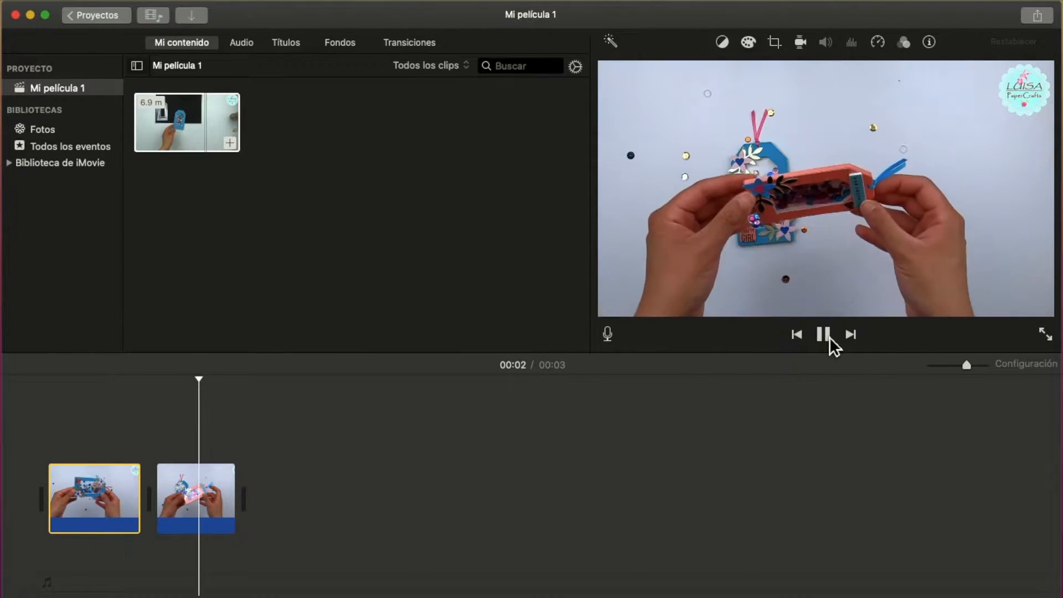
Rename the trimmed movie and export it as a video-and-audio file at 720p 60 with high quality.
{"action": "left_click", "coordinate": [1037, 15]}
{"action": "left_click", "coordinate": [1007, 115]}
{"action": "type", "text": "ga"}
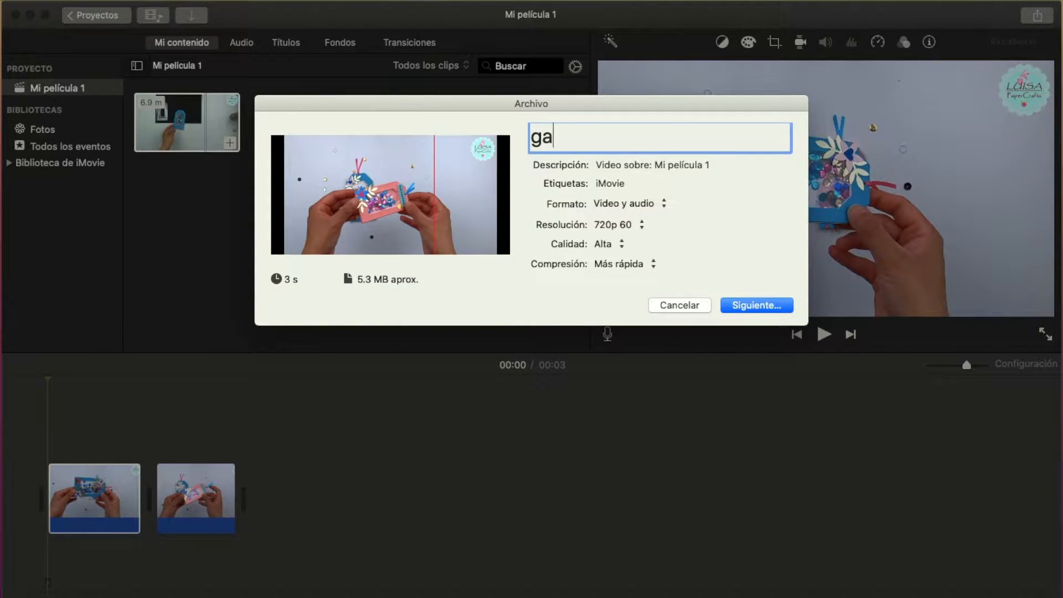
{"action": "left_click", "coordinate": [751, 306]}
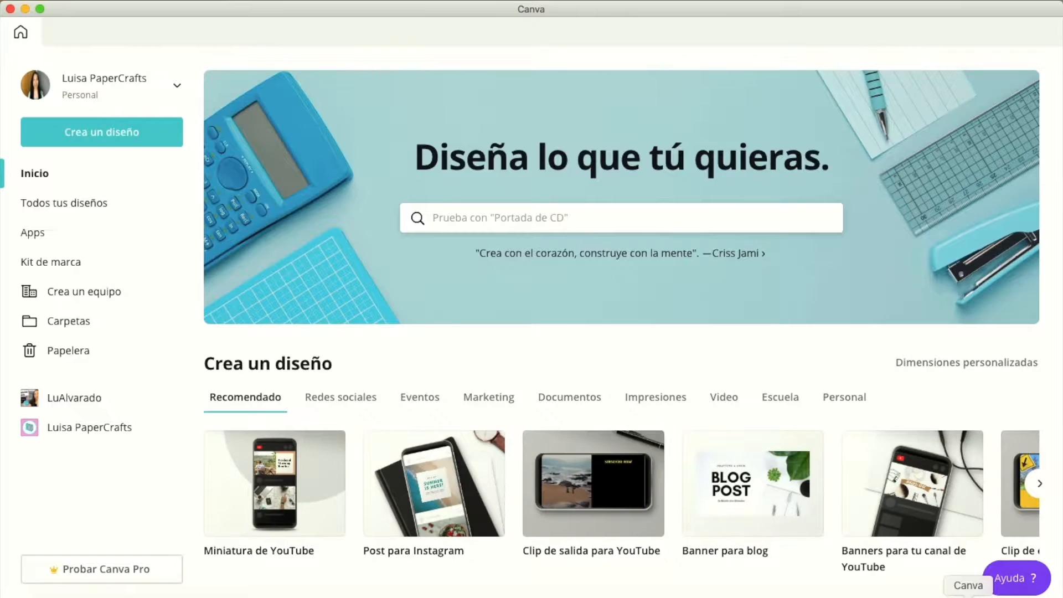
Switch to Canva, search for "youtube" and create a blank Miniatura de YouTube design.
{"action": "left_click", "coordinate": [621, 222]}
{"action": "type", "text": "youtube"}
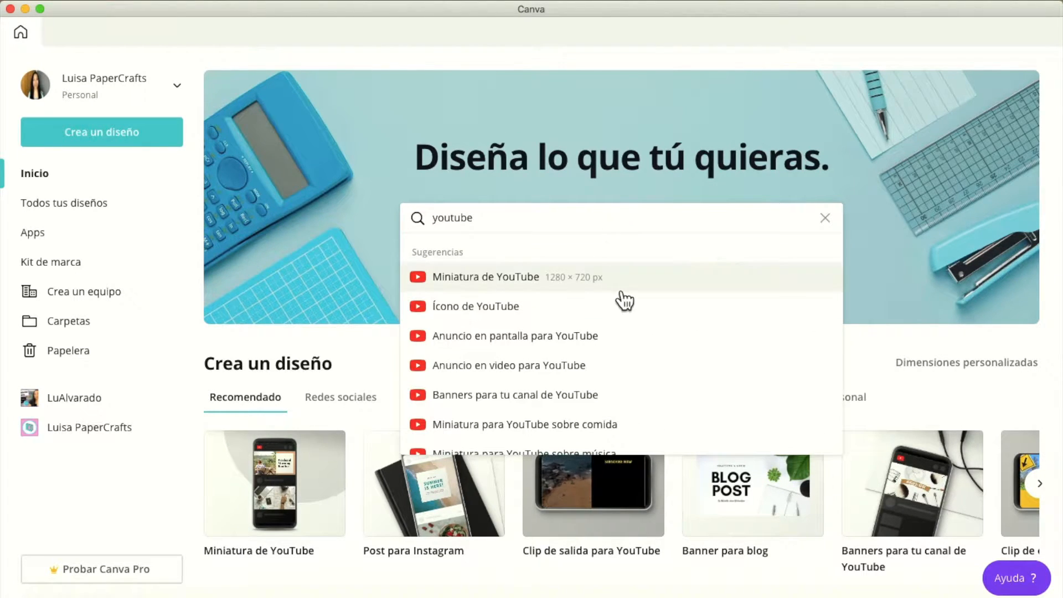
{"action": "left_click", "coordinate": [617, 279]}
{"action": "left_click", "coordinate": [433, 311]}
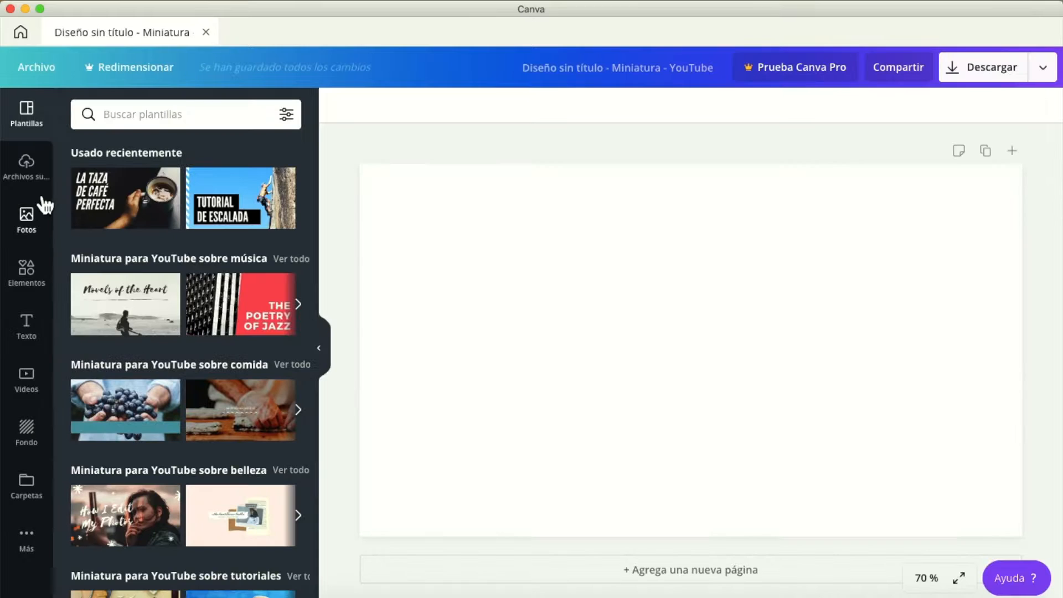
Upload the exported short video of the craft tags to the design's uploaded files.
{"action": "left_click", "coordinate": [32, 180]}
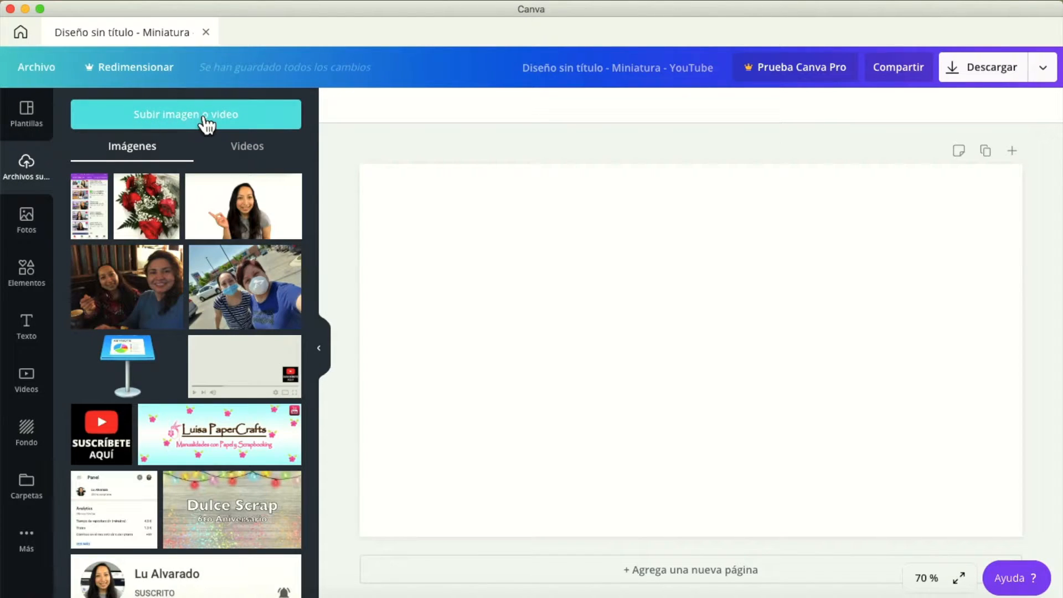
{"action": "left_click", "coordinate": [206, 123]}
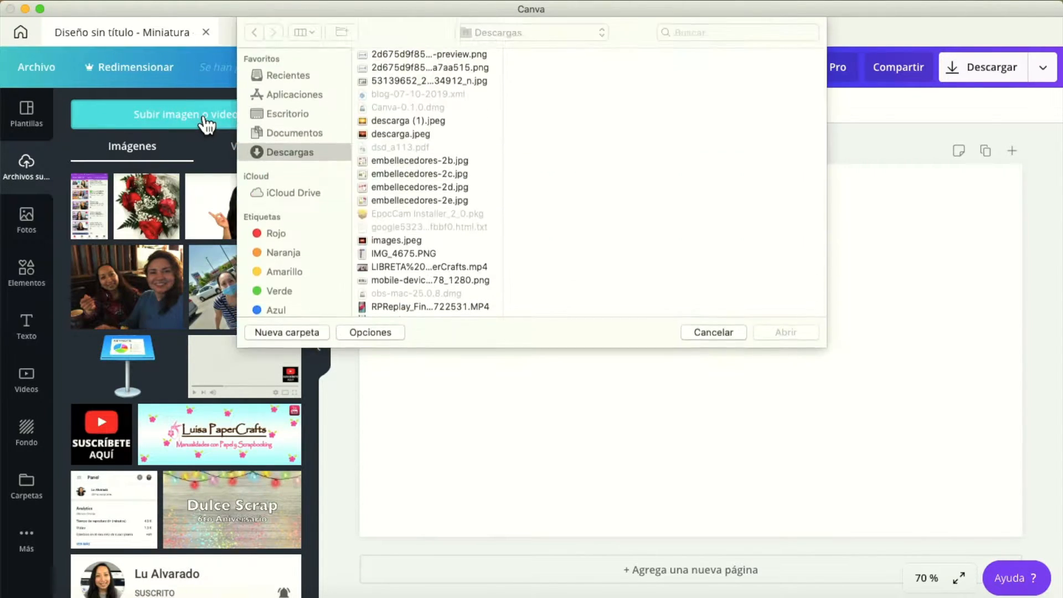
{"action": "left_click", "coordinate": [785, 332]}
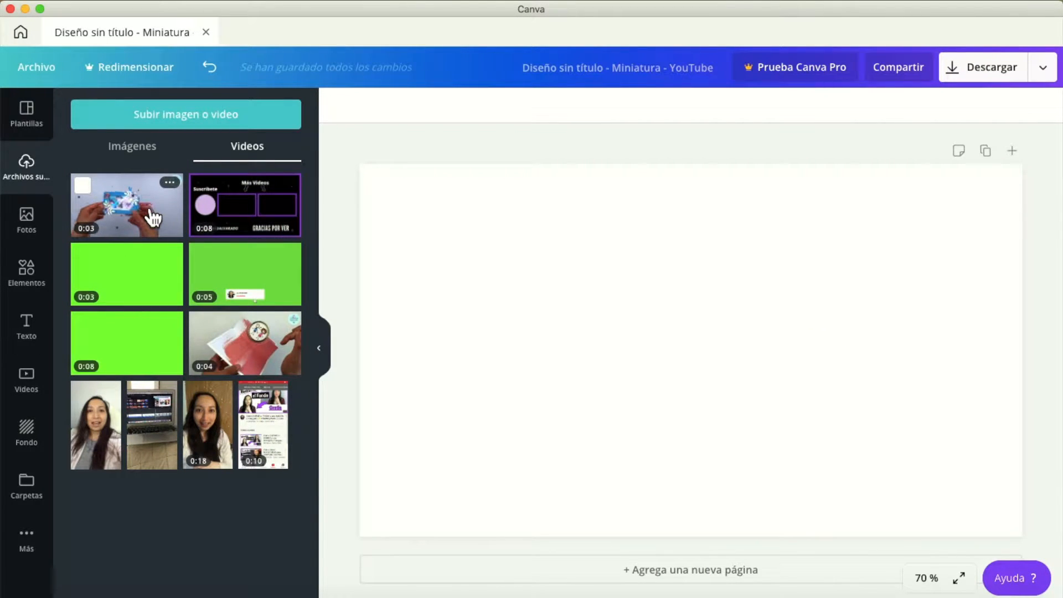
Add the laptop frame from the Marcos collection and enlarge it to fill the page.
{"action": "left_click", "coordinate": [26, 277]}
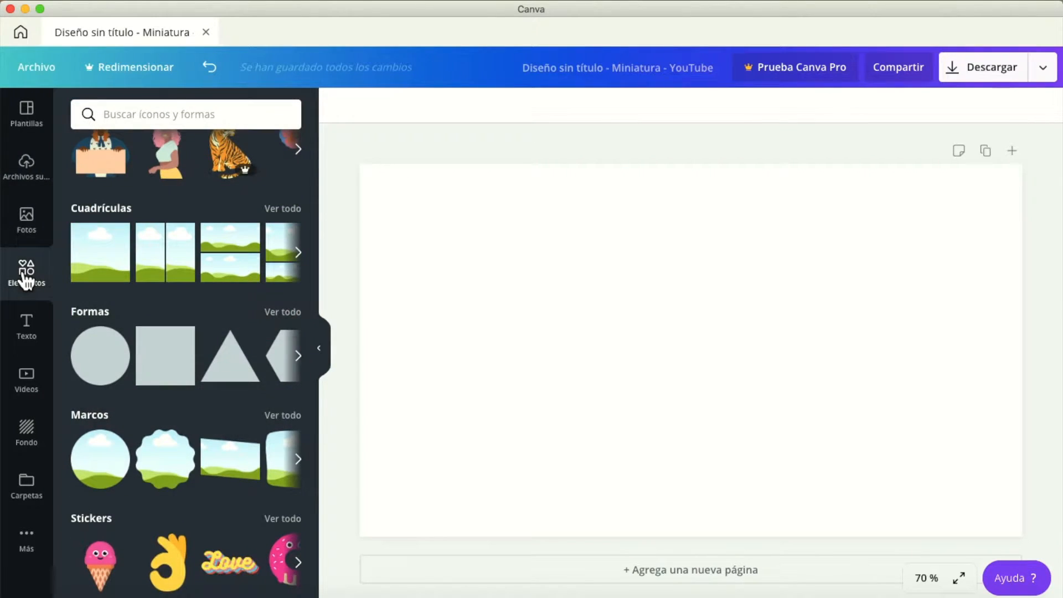
{"action": "left_click", "coordinate": [276, 416]}
{"action": "left_click", "coordinate": [114, 346]}
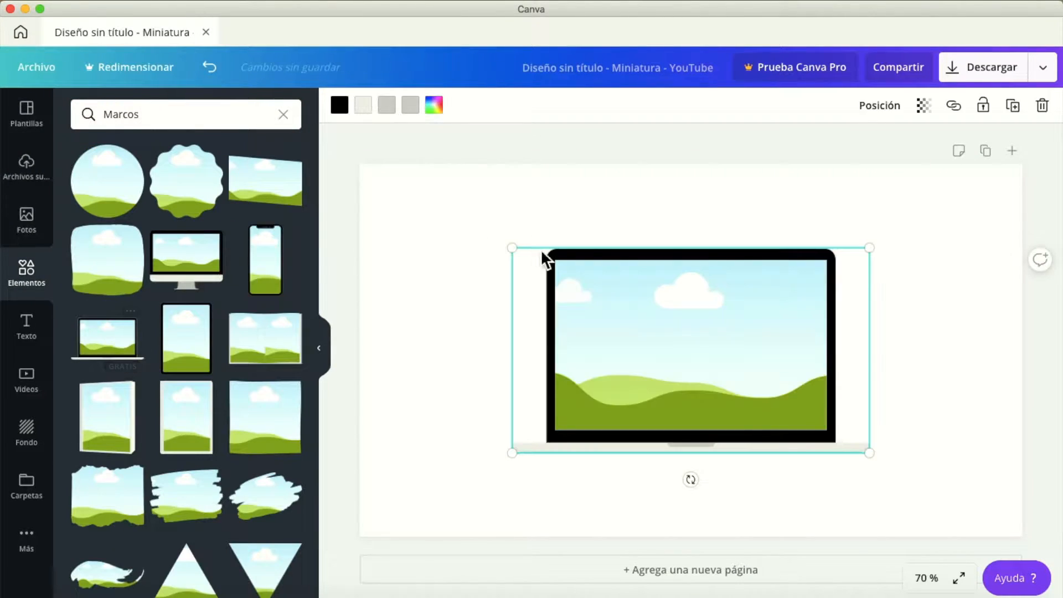
{"action": "left_click_drag", "start_coordinate": [512, 248], "coordinate": [367, 164]}
{"action": "left_click_drag", "start_coordinate": [870, 453], "coordinate": [1034, 518]}
{"action": "left_click_drag", "start_coordinate": [609, 261], "coordinate": [610, 262]}
{"action": "left_click", "coordinate": [344, 212]}
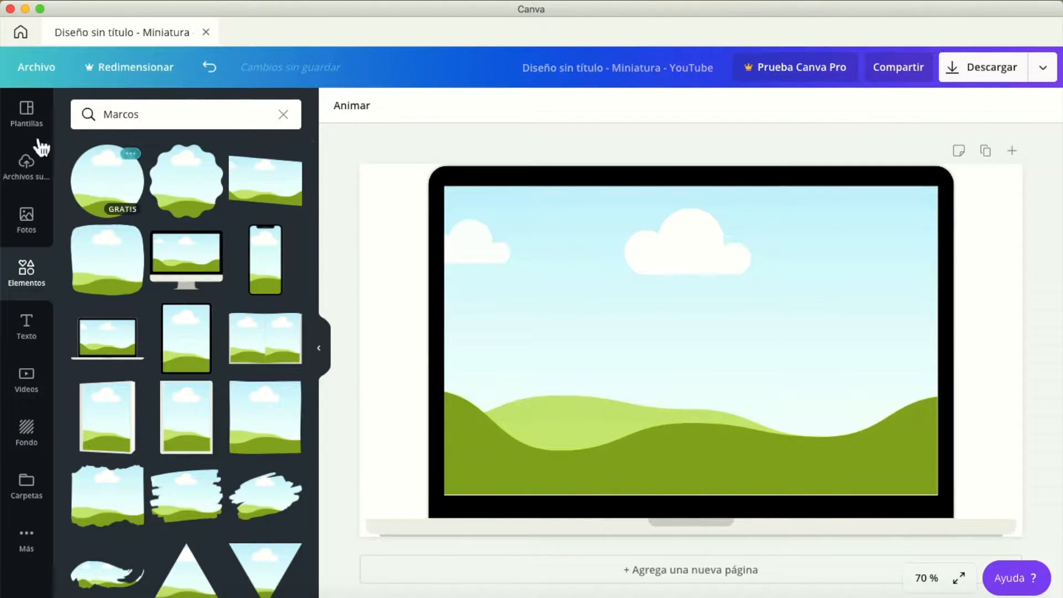
Place the uploaded tag video inside the laptop frame and shift its crop so the whole round logo is visible.
{"action": "left_click", "coordinate": [32, 173]}
{"action": "left_click_drag", "start_coordinate": [148, 215], "coordinate": [532, 280]}
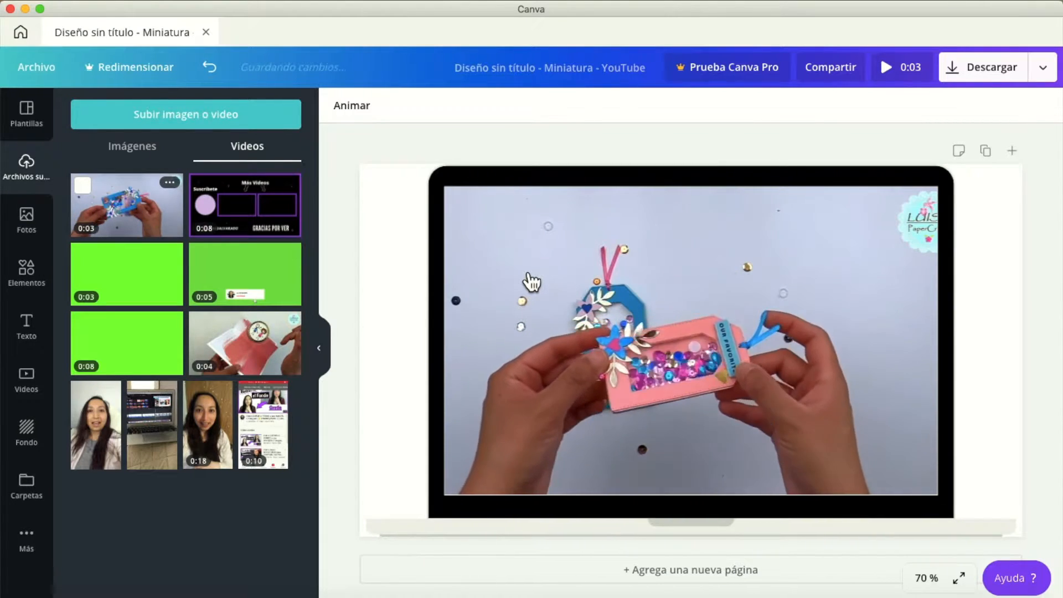
{"action": "left_click", "coordinate": [636, 280]}
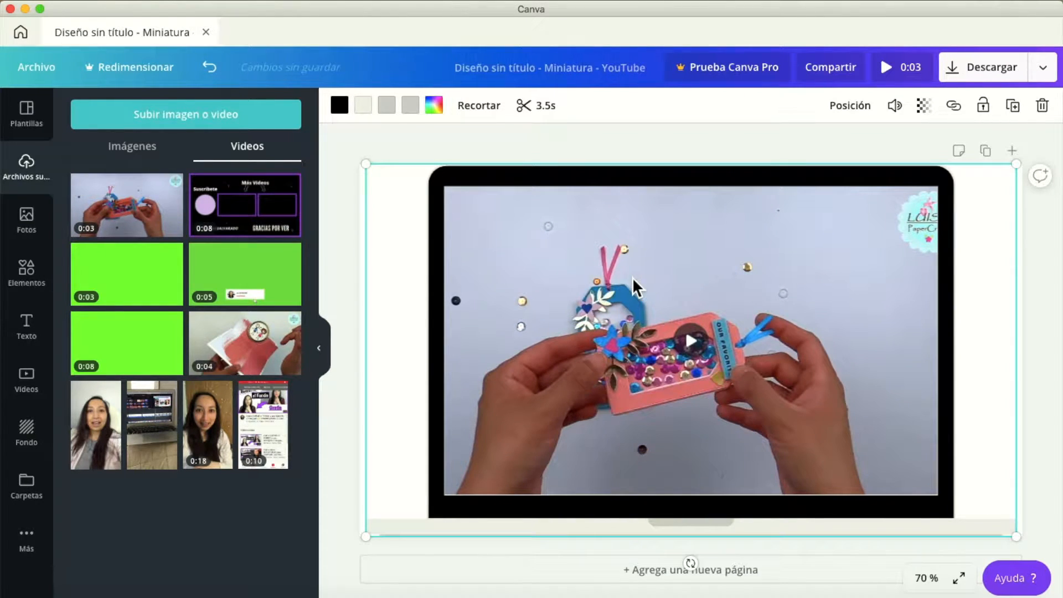
{"action": "double_click", "coordinate": [633, 277]}
{"action": "left_click_drag", "start_coordinate": [636, 283], "coordinate": [606, 283]}
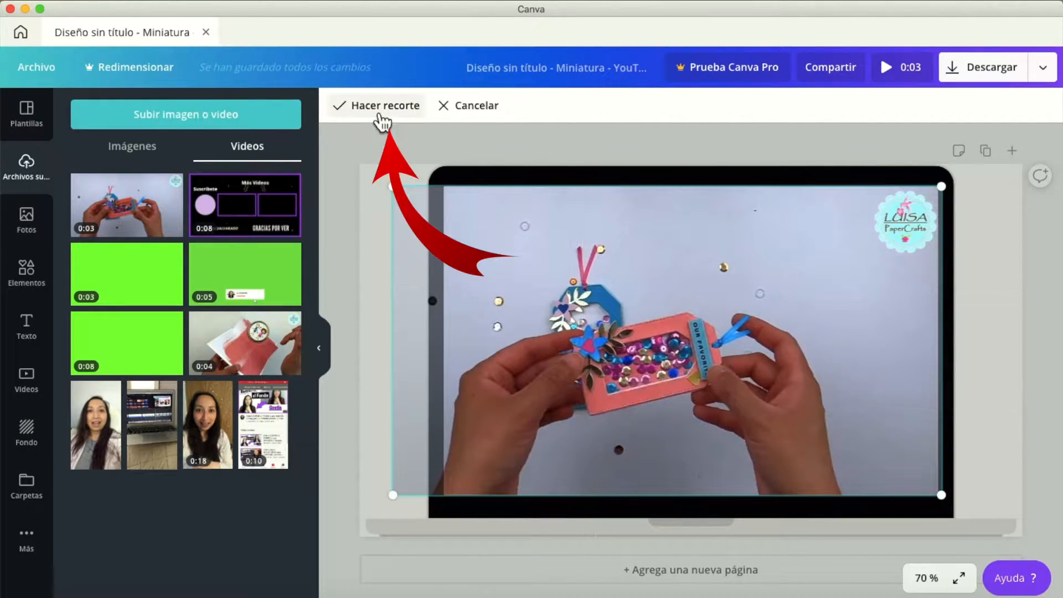
{"action": "left_click", "coordinate": [375, 106]}
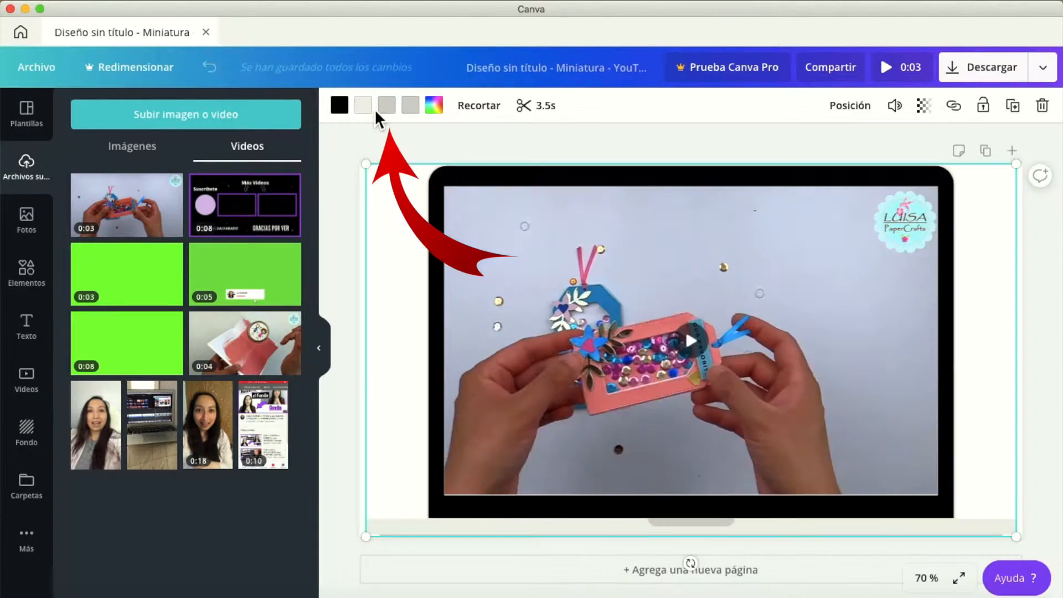
Recolour the laptop frame with a turquoise screen bezel and a magenta outline and base.
{"action": "left_click", "coordinate": [340, 106]}
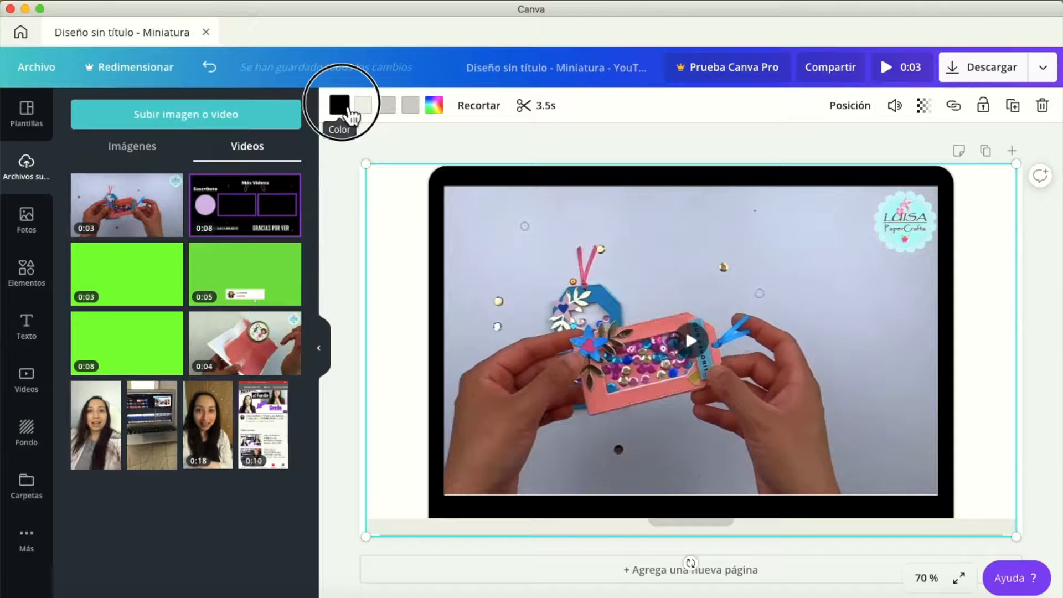
{"action": "left_click", "coordinate": [126, 330]}
{"action": "left_click", "coordinate": [174, 478]}
{"action": "left_click", "coordinate": [341, 111]}
{"action": "left_click", "coordinate": [167, 478]}
{"action": "left_click", "coordinate": [364, 109]}
{"action": "left_click", "coordinate": [127, 332]}
{"action": "left_click", "coordinate": [846, 125]}
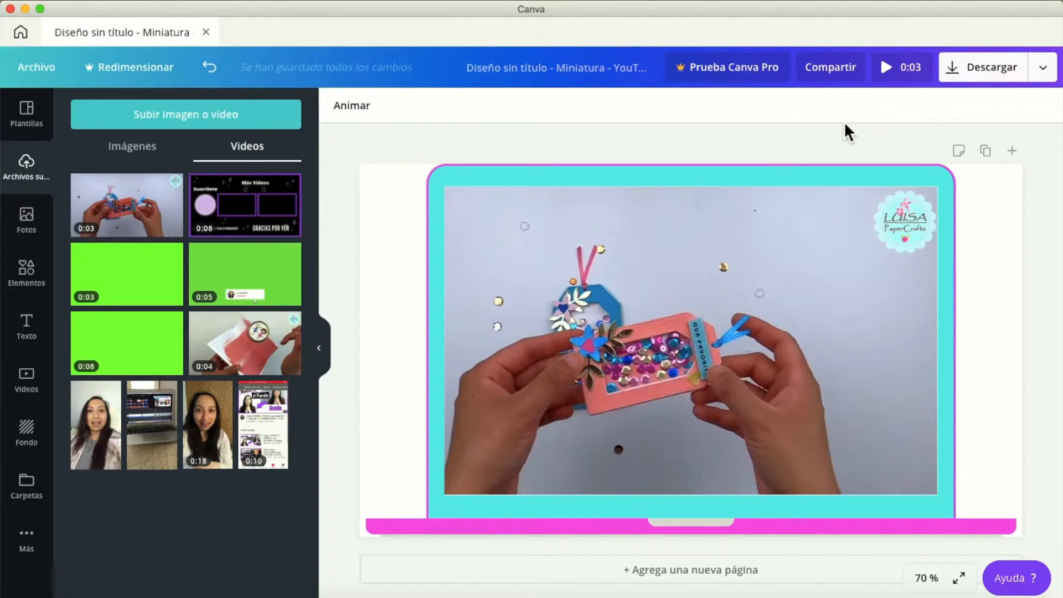
Download the laptop design as a GIF.
{"action": "left_click", "coordinate": [989, 84]}
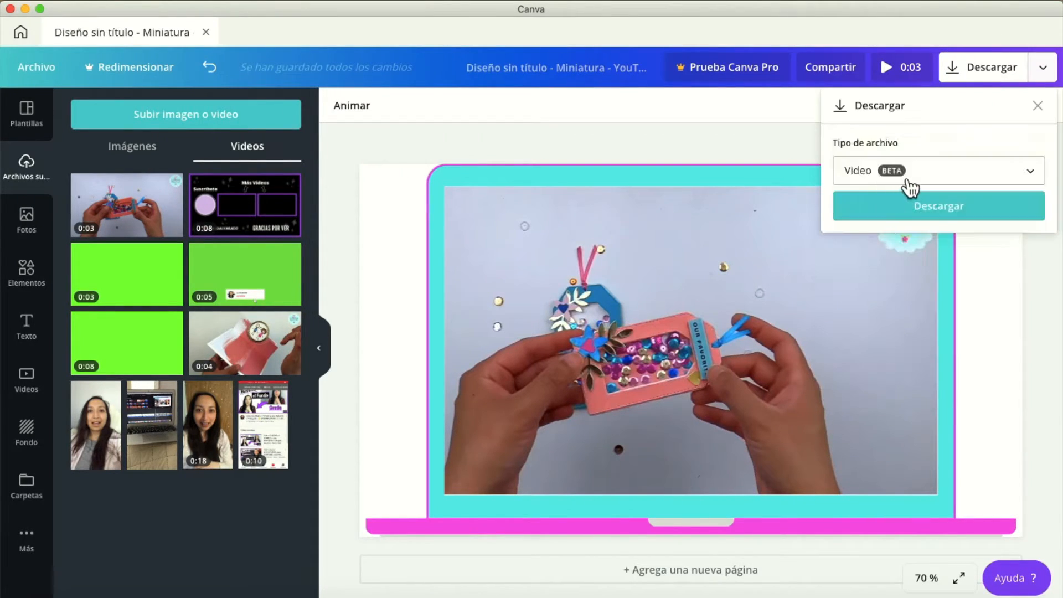
{"action": "left_click", "coordinate": [1040, 176]}
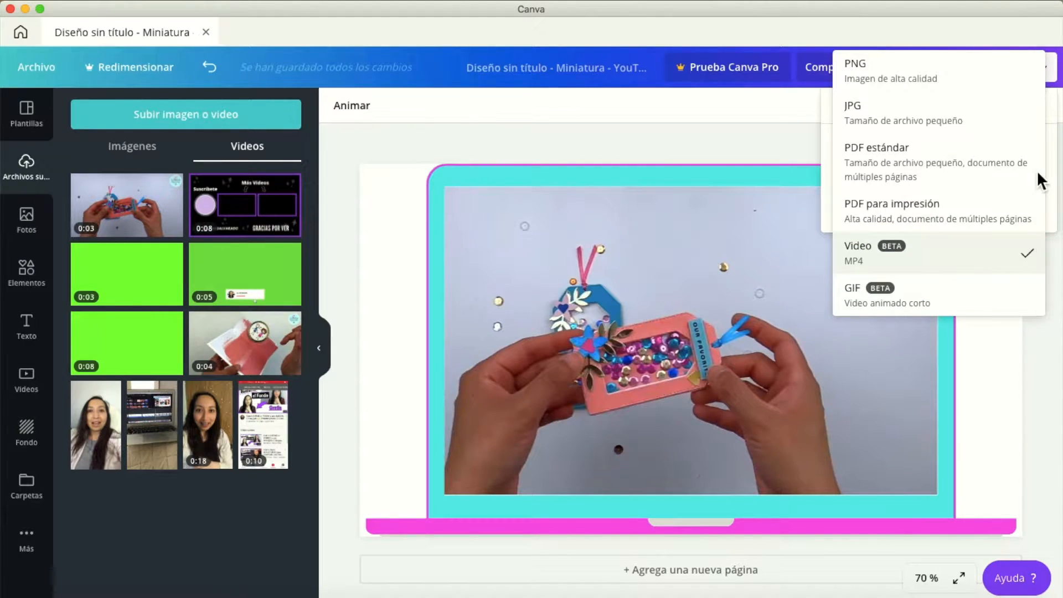
{"action": "left_click", "coordinate": [945, 308]}
{"action": "left_click", "coordinate": [946, 205]}
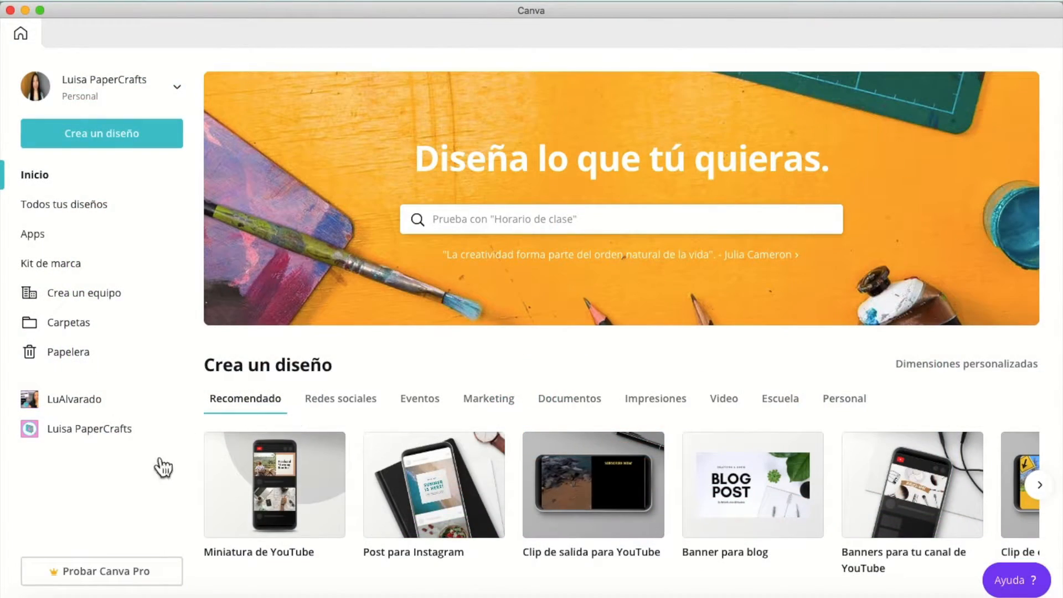
Create another Miniatura de YouTube design and add a title reading "Un poco de café y mucho Scrapbooking".
{"action": "left_click", "coordinate": [298, 502]}
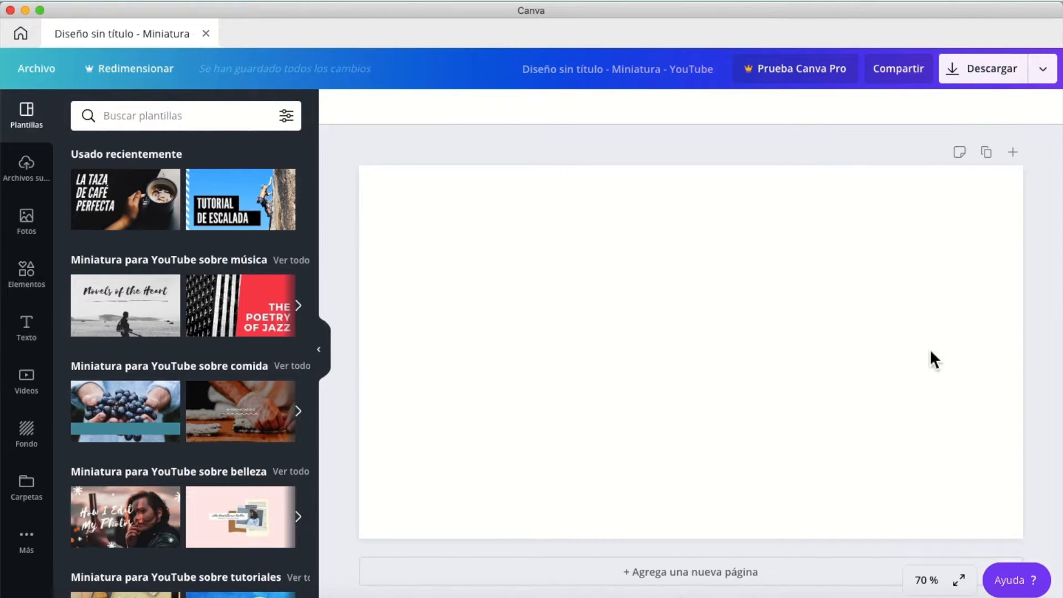
{"action": "left_click", "coordinate": [32, 329]}
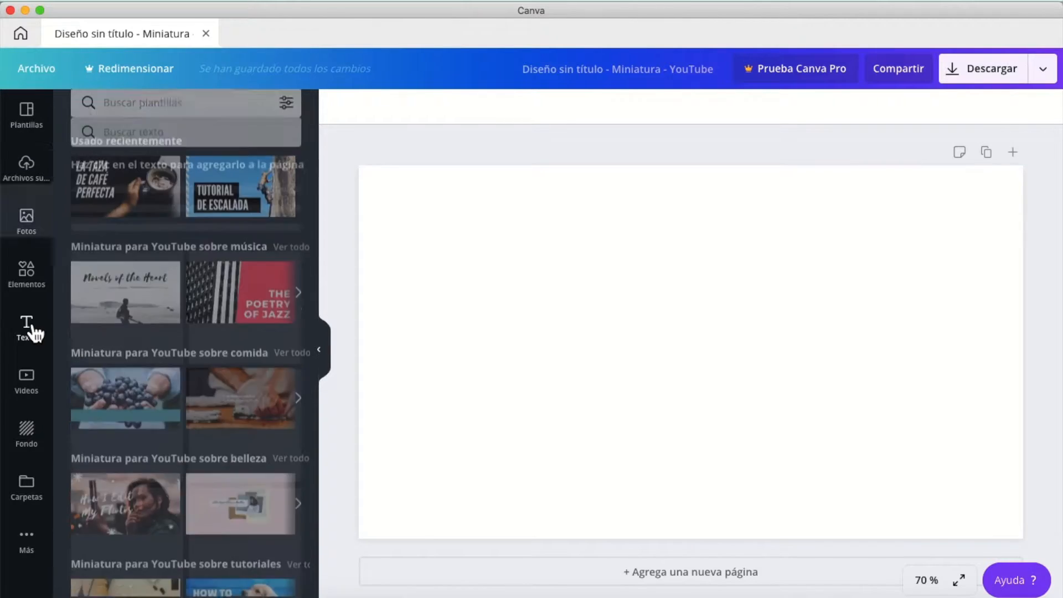
{"action": "left_click", "coordinate": [186, 192]}
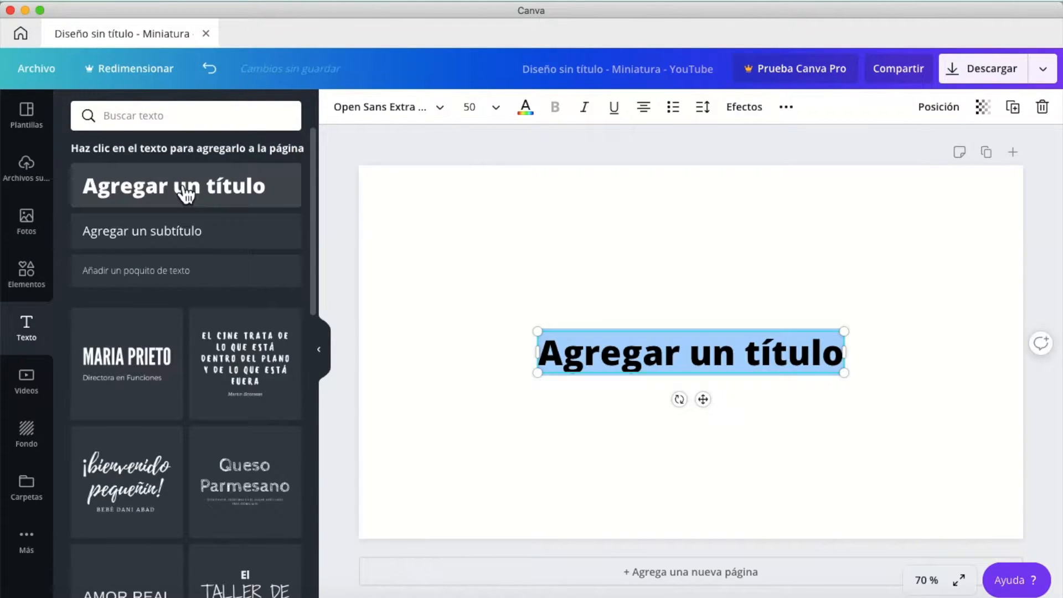
{"action": "type", "text": "Un poco de caf"}
{"action": "type", "text": "é y mucho"}
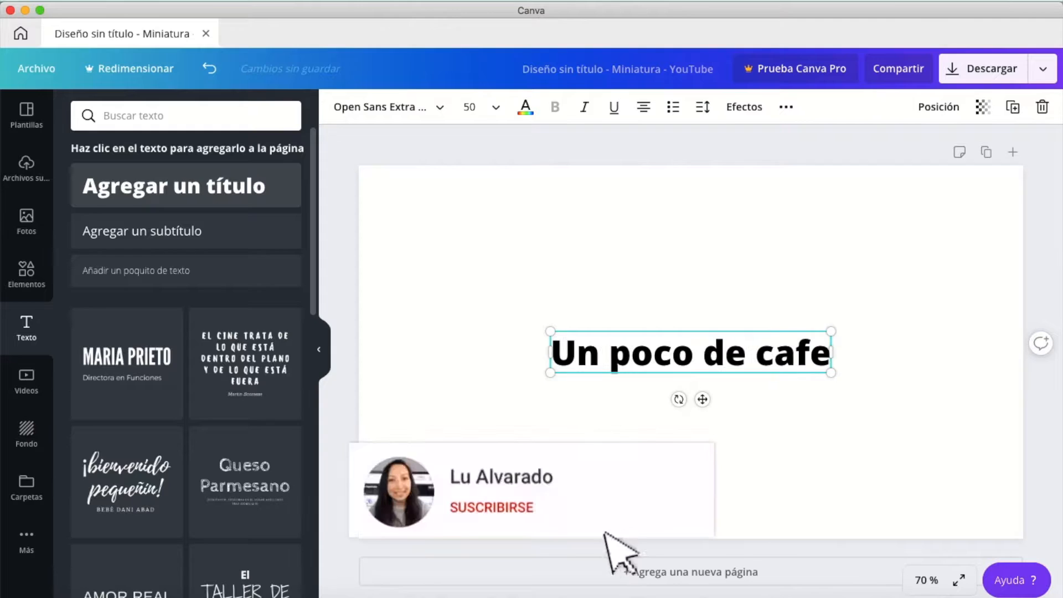
{"action": "type", "text": " Scrapbooking"}
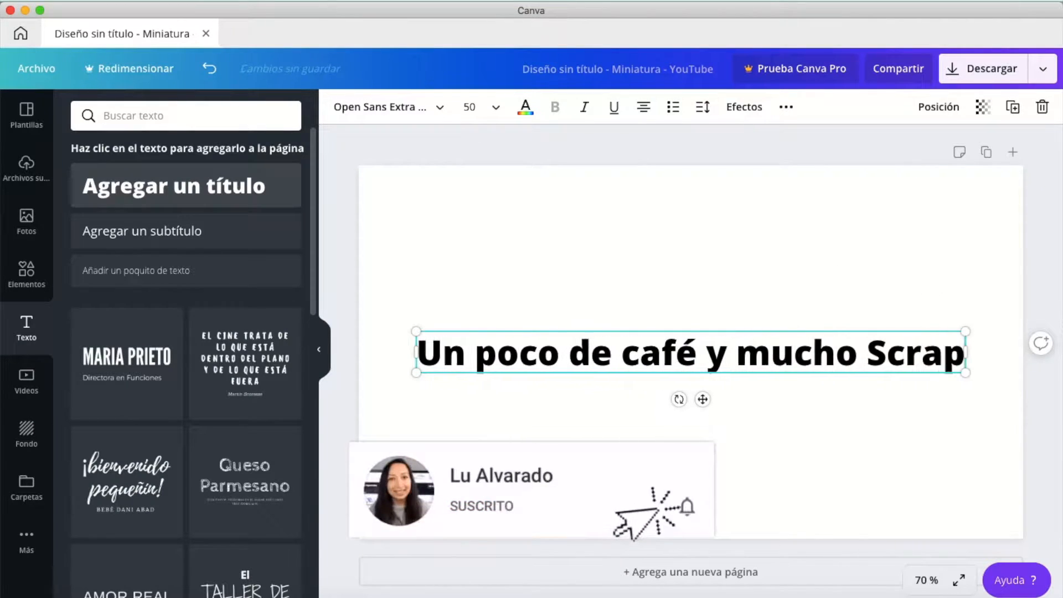
Break the title into three lines before "y mucho" and "Scrapbooking", and enlarge and centre it on the page.
{"action": "left_click_drag", "start_coordinate": [561, 335], "coordinate": [561, 311]}
{"action": "left_click", "coordinate": [757, 330]}
{"action": "key", "text": "Return"}
{"action": "left_click", "coordinate": [658, 382]}
{"action": "key", "text": "Return"}
{"action": "left_click_drag", "start_coordinate": [681, 307], "coordinate": [679, 285]}
{"action": "left_click_drag", "start_coordinate": [551, 285], "coordinate": [415, 217]}
{"action": "left_click_drag", "start_coordinate": [834, 422], "coordinate": [942, 482]}
{"action": "left_click_drag", "start_coordinate": [743, 216], "coordinate": [755, 226]}
{"action": "left_click", "coordinate": [395, 317]}
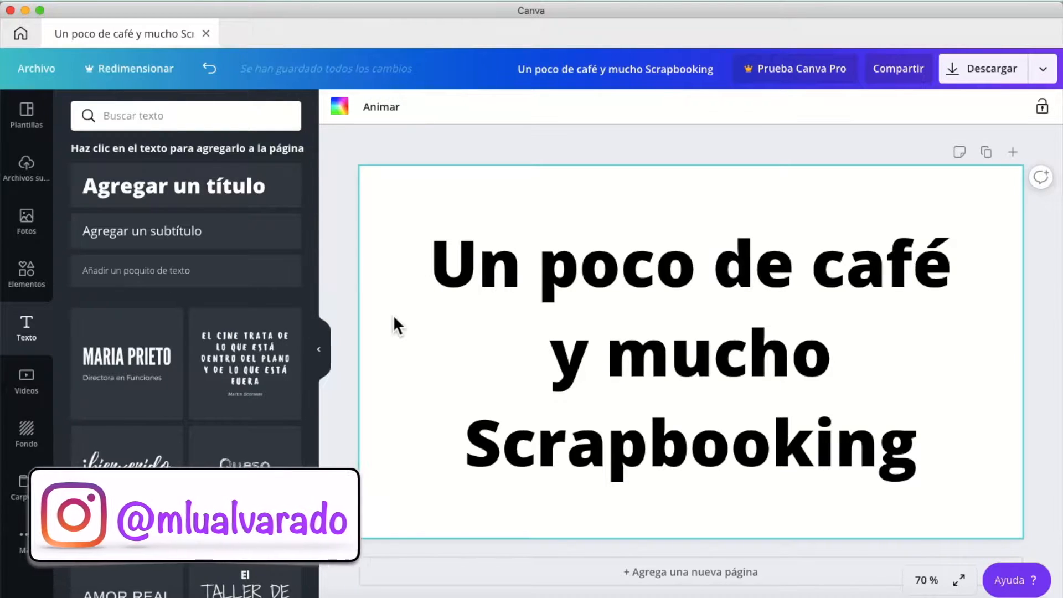
Add the lilac-to-pink brush stroke from the Degradados elements, enlarge it and place it along the page's upper edge above the title.
{"action": "left_click", "coordinate": [39, 442]}
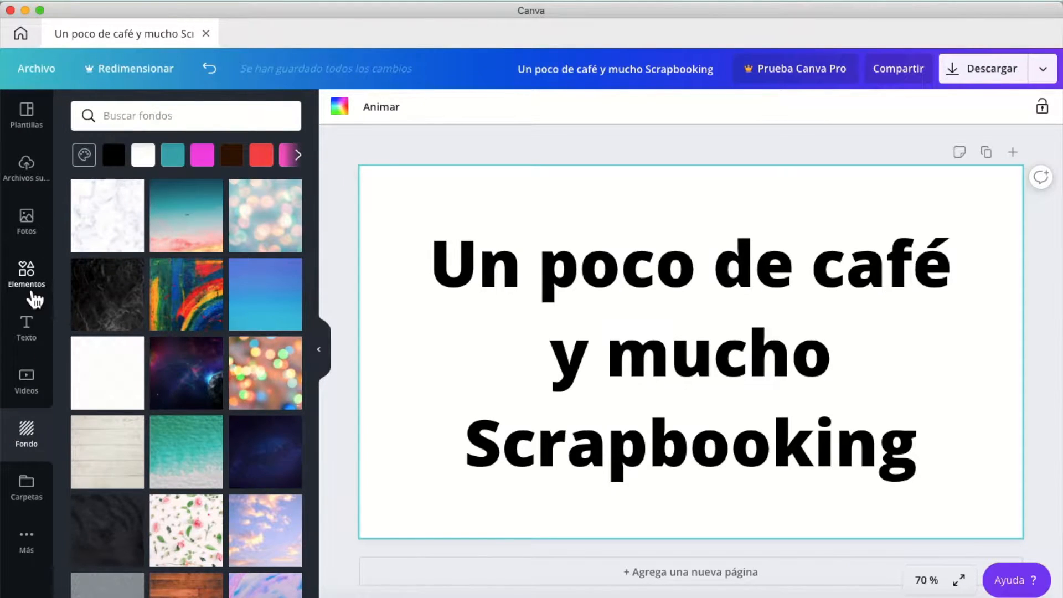
{"action": "left_click", "coordinate": [33, 298]}
{"action": "scroll", "coordinate": [205, 418], "scroll_direction": "down", "scroll_amount": 4}
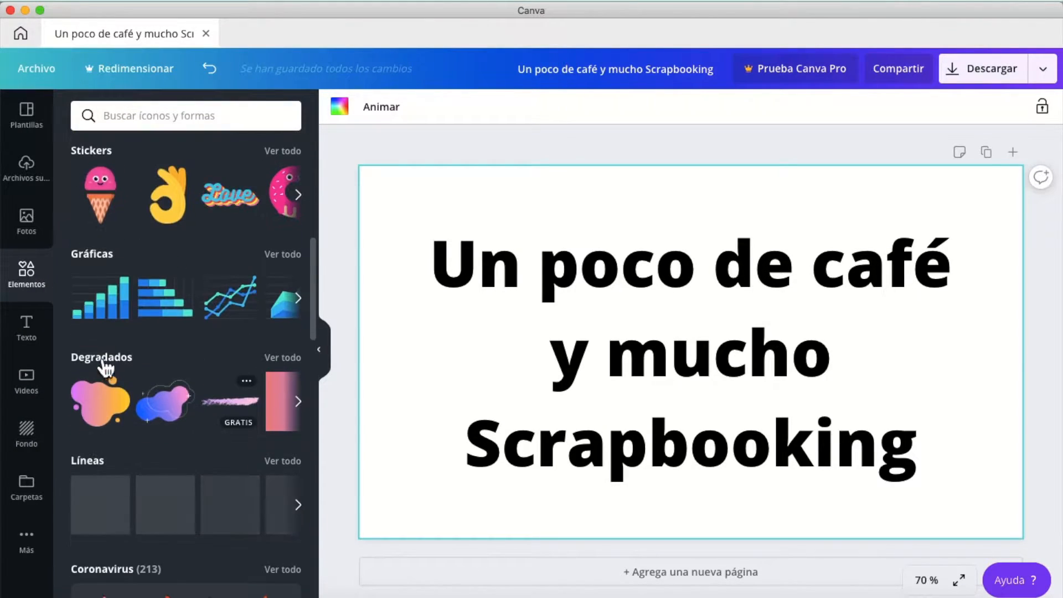
{"action": "left_click", "coordinate": [284, 359]}
{"action": "left_click", "coordinate": [277, 252]}
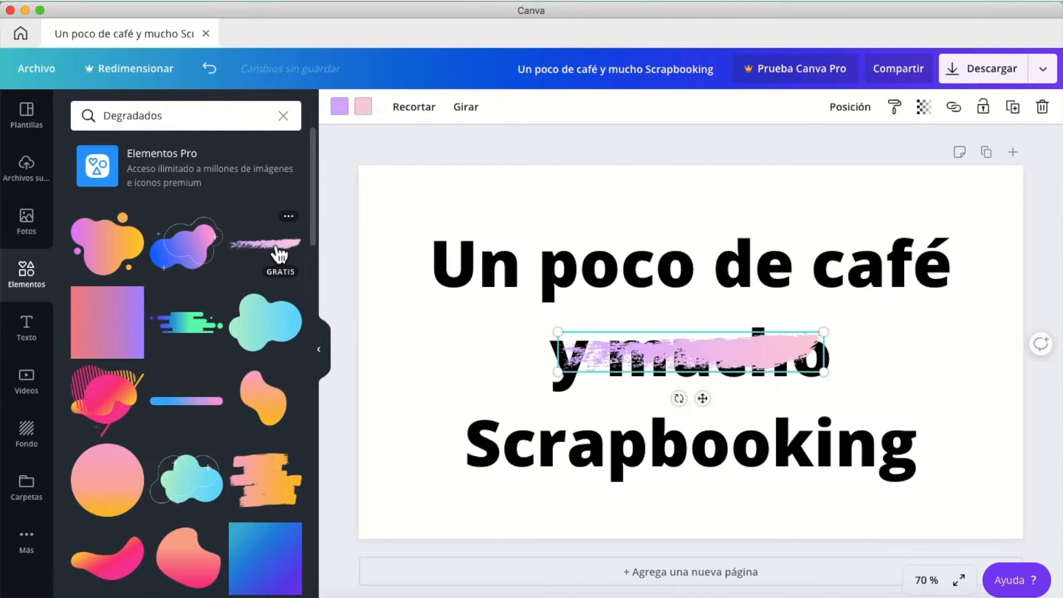
{"action": "left_click_drag", "start_coordinate": [824, 332], "coordinate": [1013, 268]}
{"action": "mouse_move", "coordinate": [781, 320]}
{"action": "left_mouse_down"}
{"action": "mouse_move", "coordinate": [676, 218]}
{"action": "mouse_move", "coordinate": [691, 195]}
{"action": "left_mouse_up"}
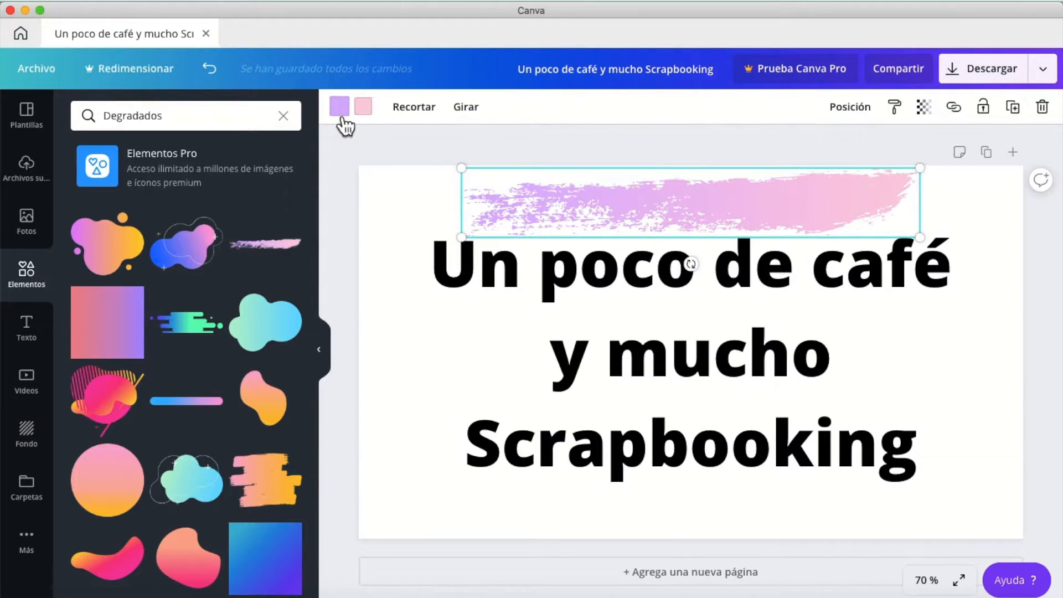
Change the lilac colour of the gradient brush stroke to turquoise.
{"action": "left_click", "coordinate": [339, 106]}
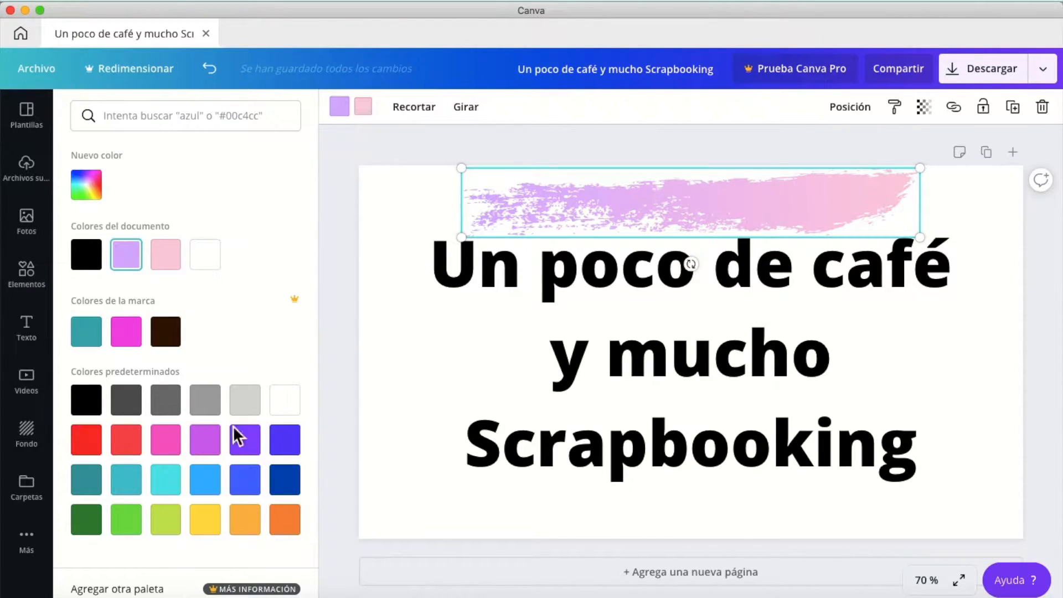
{"action": "left_click", "coordinate": [167, 487]}
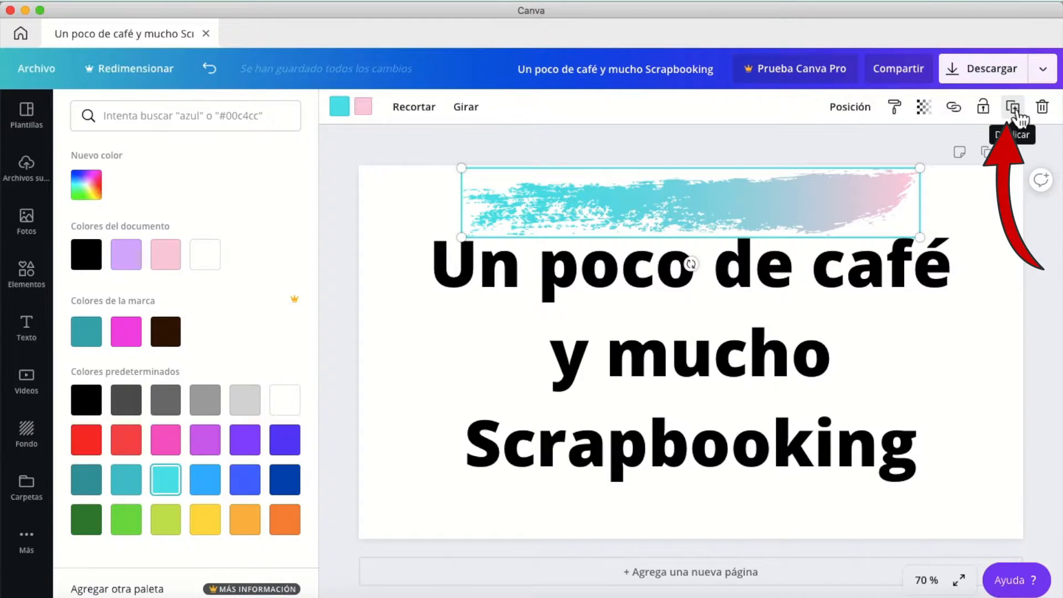
Duplicate the turquoise-to-pink brush stroke, place the copy along the page's lower edge below the title, and bring the title in front of it.
{"action": "left_click", "coordinate": [1018, 118]}
{"action": "left_click_drag", "start_coordinate": [693, 211], "coordinate": [685, 499]}
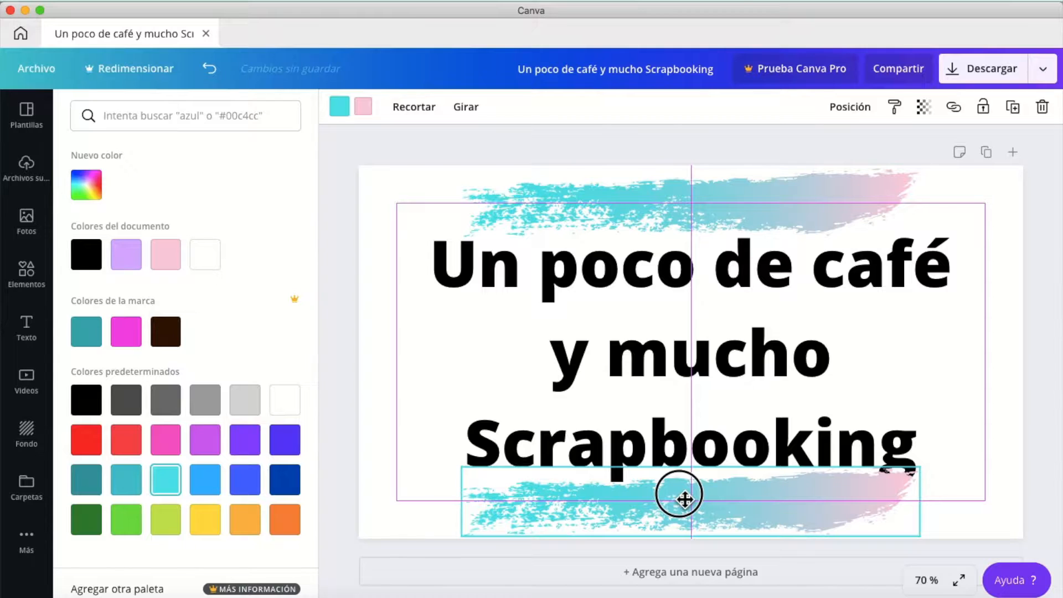
{"action": "left_click", "coordinate": [480, 282]}
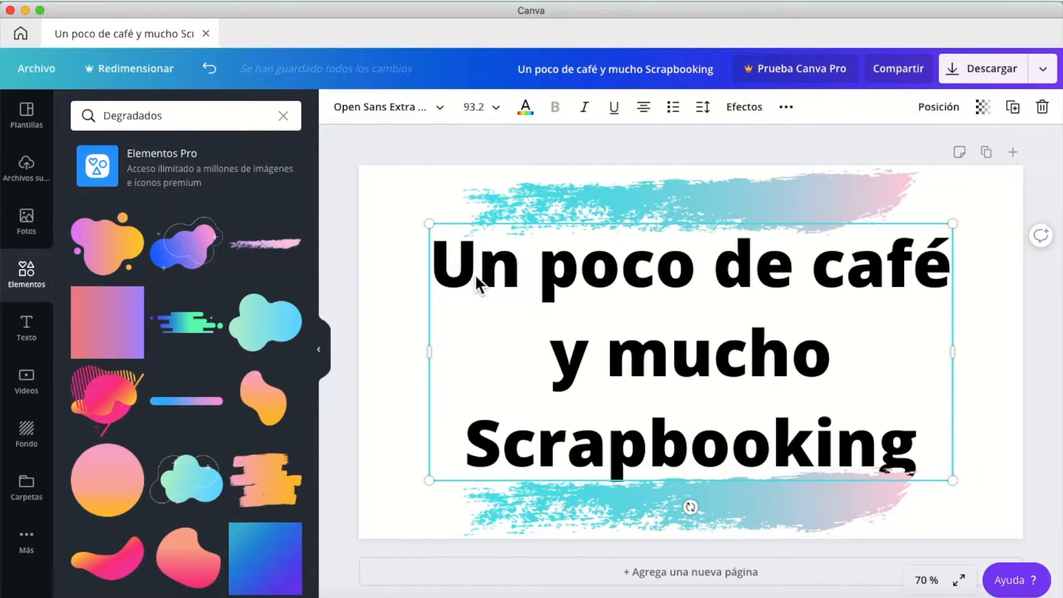
{"action": "left_click", "coordinate": [948, 115]}
{"action": "left_click", "coordinate": [777, 162]}
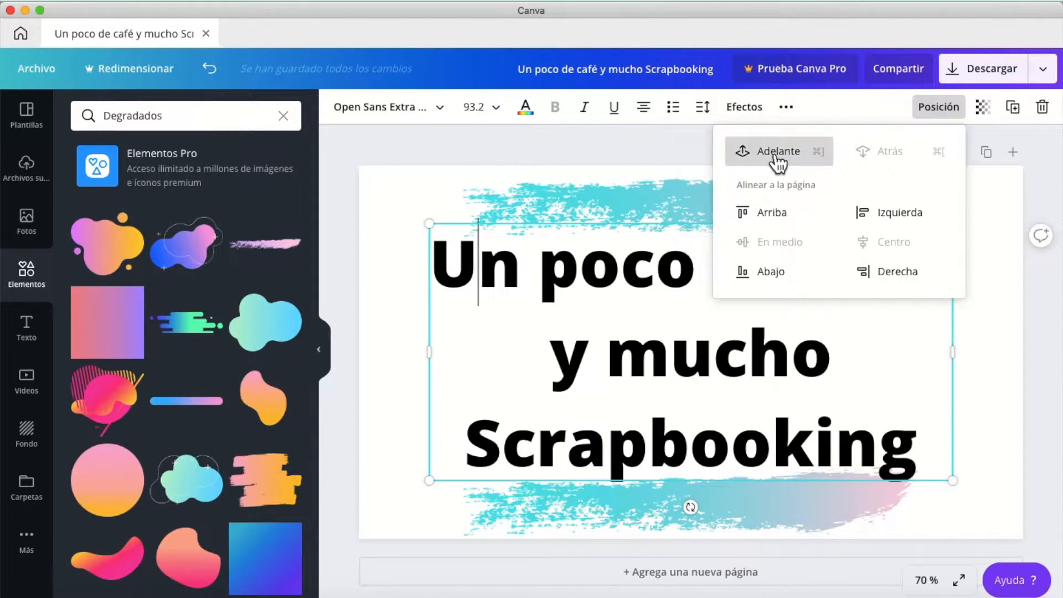
{"action": "left_click", "coordinate": [398, 404]}
{"action": "left_click", "coordinate": [795, 371]}
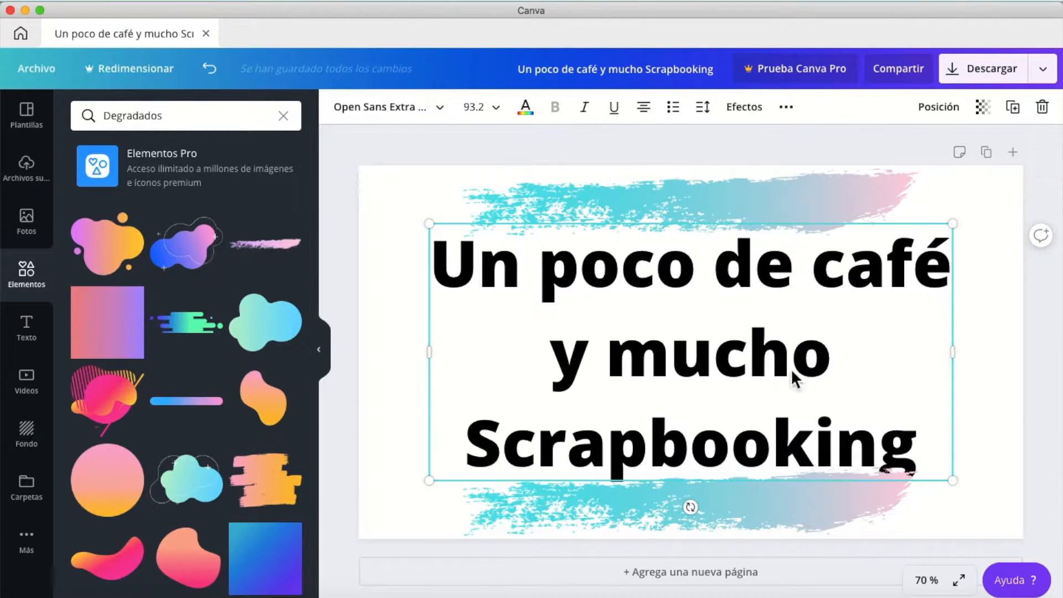
{"action": "left_click", "coordinate": [953, 114]}
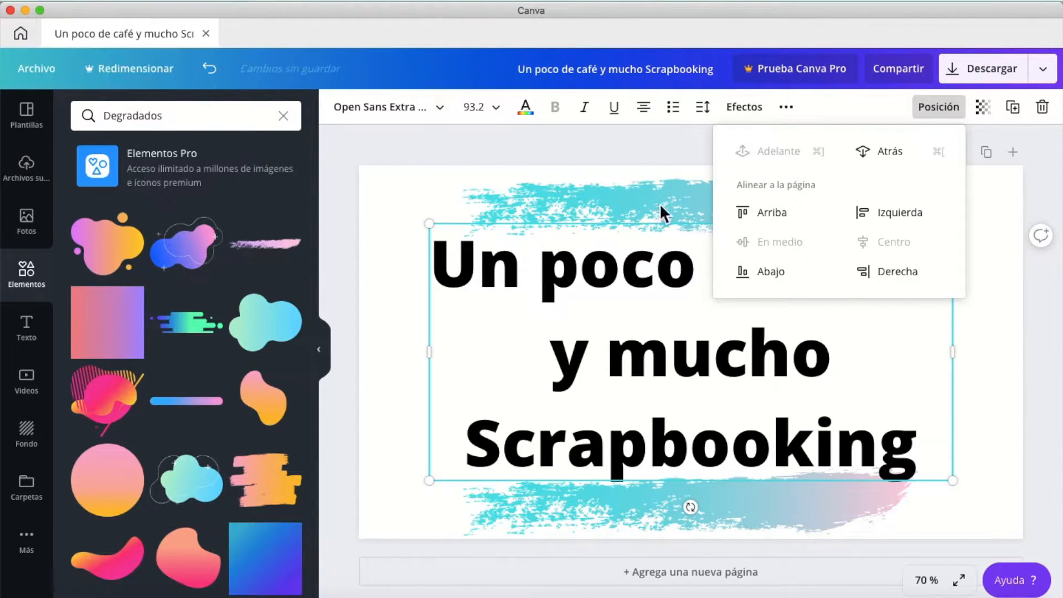
{"action": "left_click", "coordinate": [396, 391]}
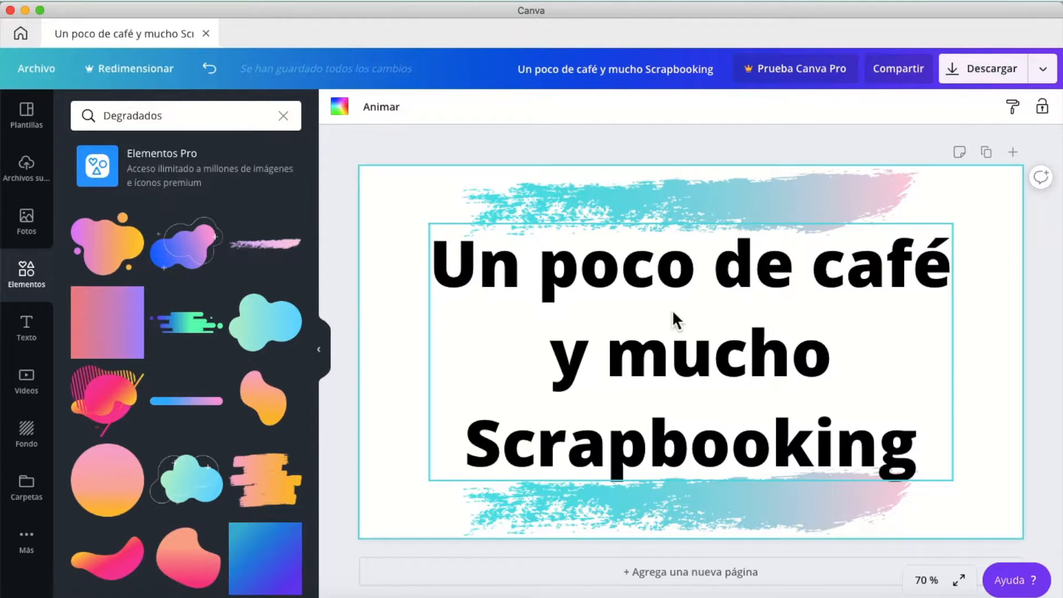
Apply the Sombras effect to the title with Desplazamiento 60, Dirección -48, Desenfoque 17, Transparencia 55 and the magenta brand colour.
{"action": "left_click", "coordinate": [554, 283]}
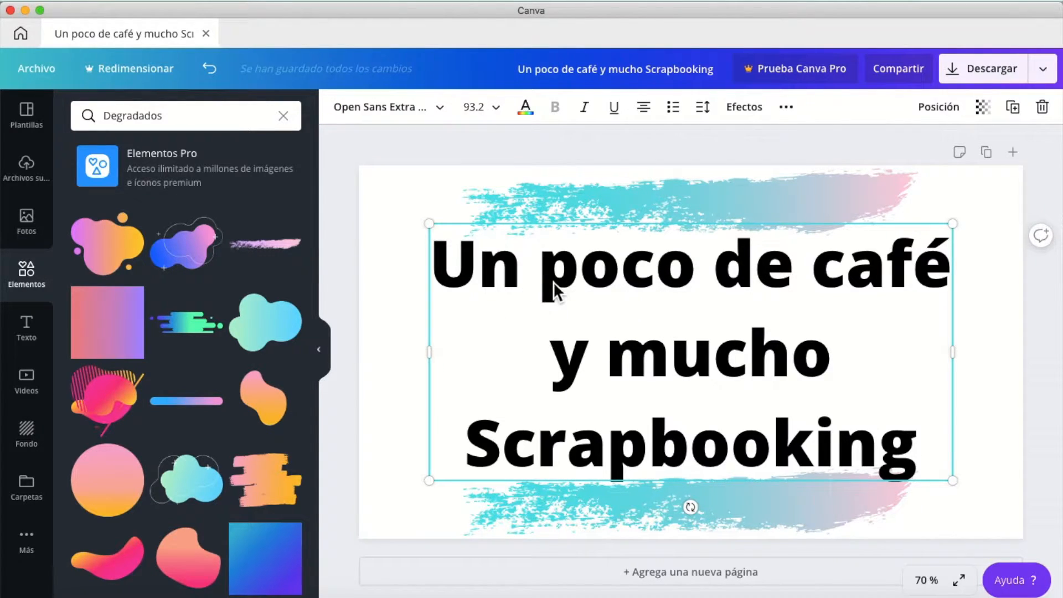
{"action": "left_click", "coordinate": [745, 107]}
{"action": "left_click", "coordinate": [192, 161]}
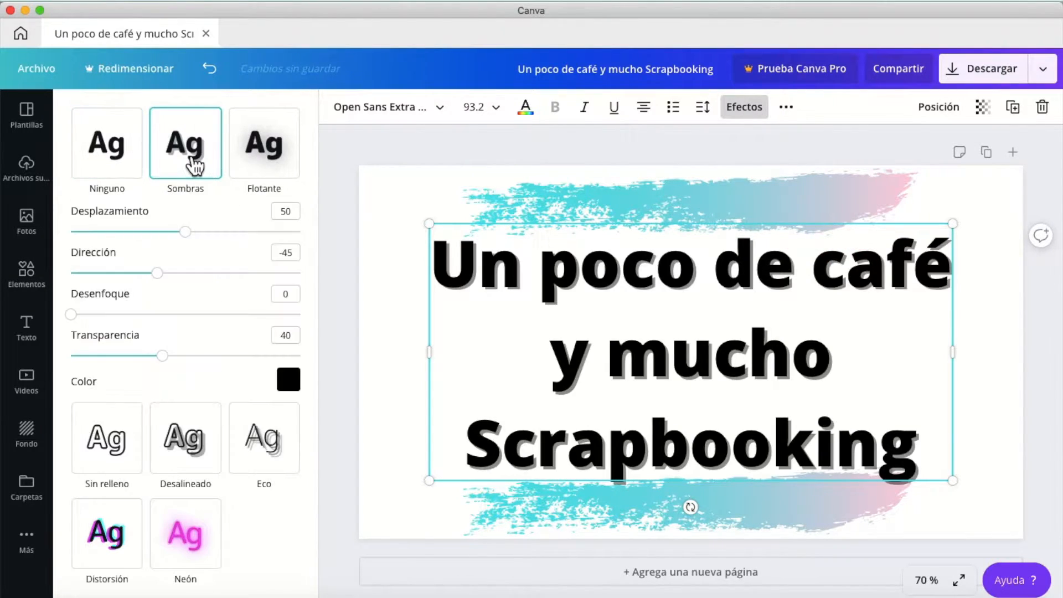
{"action": "left_click_drag", "start_coordinate": [185, 232], "coordinate": [223, 239]}
{"action": "mouse_move", "coordinate": [166, 287]}
{"action": "left_mouse_down"}
{"action": "mouse_move", "coordinate": [233, 292]}
{"action": "mouse_move", "coordinate": [176, 299]}
{"action": "mouse_move", "coordinate": [161, 278]}
{"action": "left_mouse_up"}
{"action": "left_click_drag", "start_coordinate": [80, 324], "coordinate": [120, 325]}
{"action": "mouse_move", "coordinate": [178, 368]}
{"action": "left_mouse_down"}
{"action": "mouse_move", "coordinate": [244, 366]}
{"action": "mouse_move", "coordinate": [157, 370]}
{"action": "left_mouse_up"}
{"action": "left_click", "coordinate": [289, 379]}
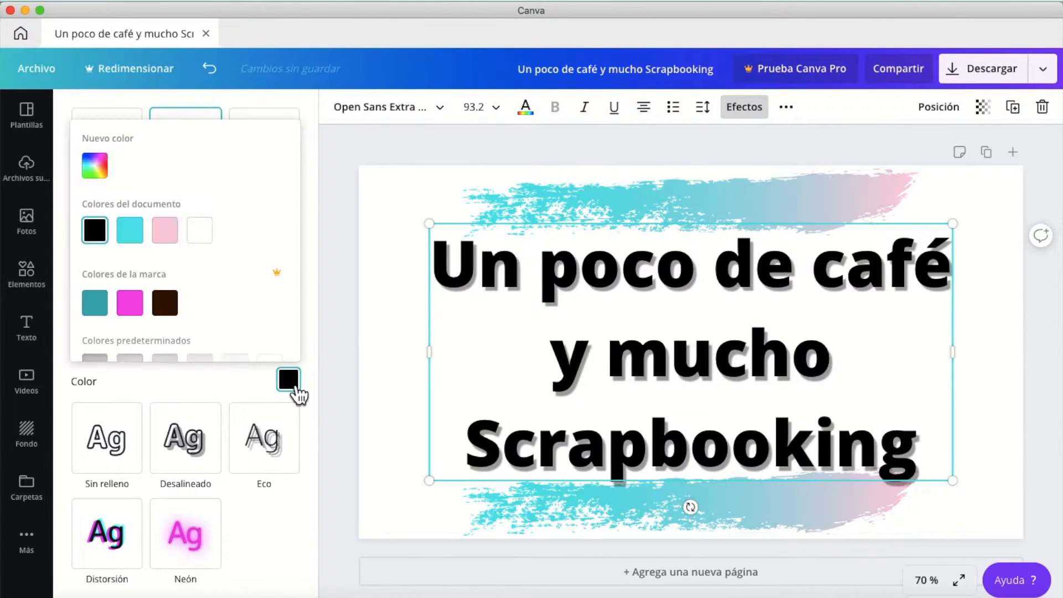
{"action": "left_click", "coordinate": [130, 303]}
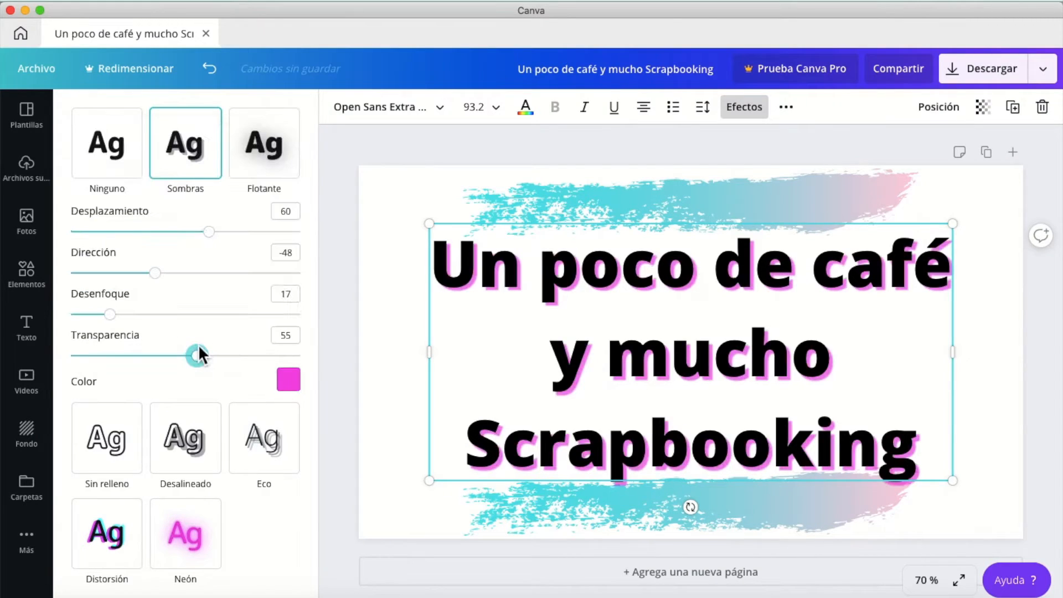
Try the Flotante effect on the title at intensity 88, followed by the Sin relleno effect.
{"action": "left_click", "coordinate": [282, 155]}
{"action": "left_click_drag", "start_coordinate": [185, 231], "coordinate": [278, 237]}
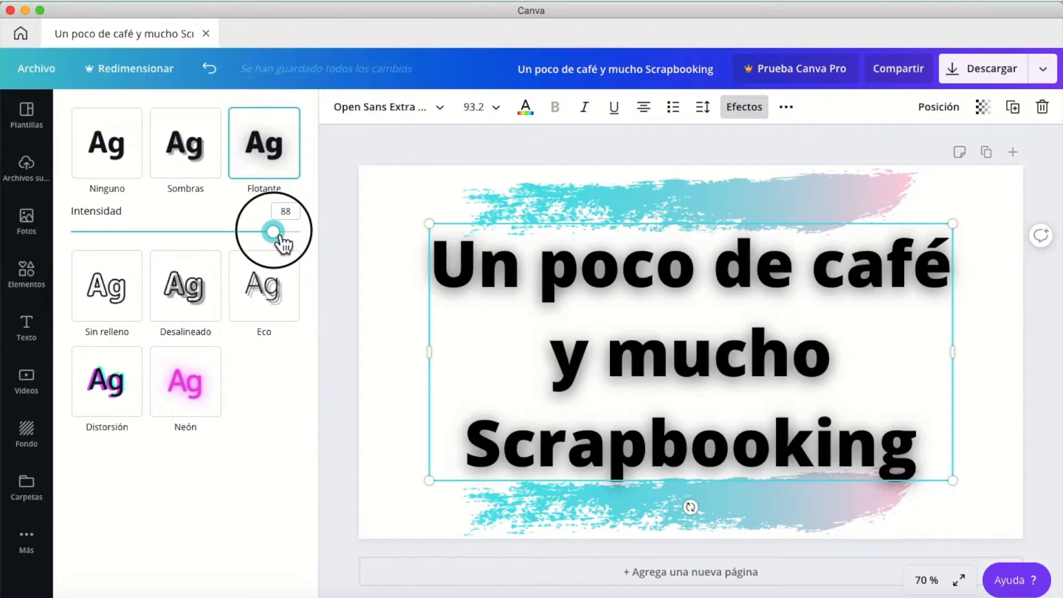
{"action": "left_click", "coordinate": [114, 302]}
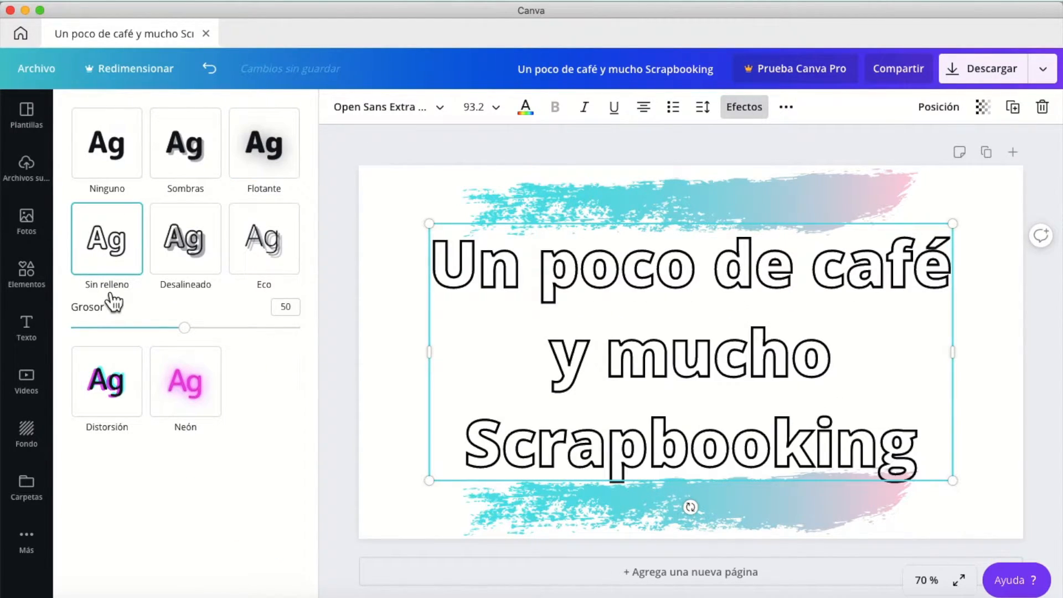
Apply the Desalineado effect to the title with Grosor 58, Desplazamiento 12 and the light pink document colour.
{"action": "left_click", "coordinate": [195, 254]}
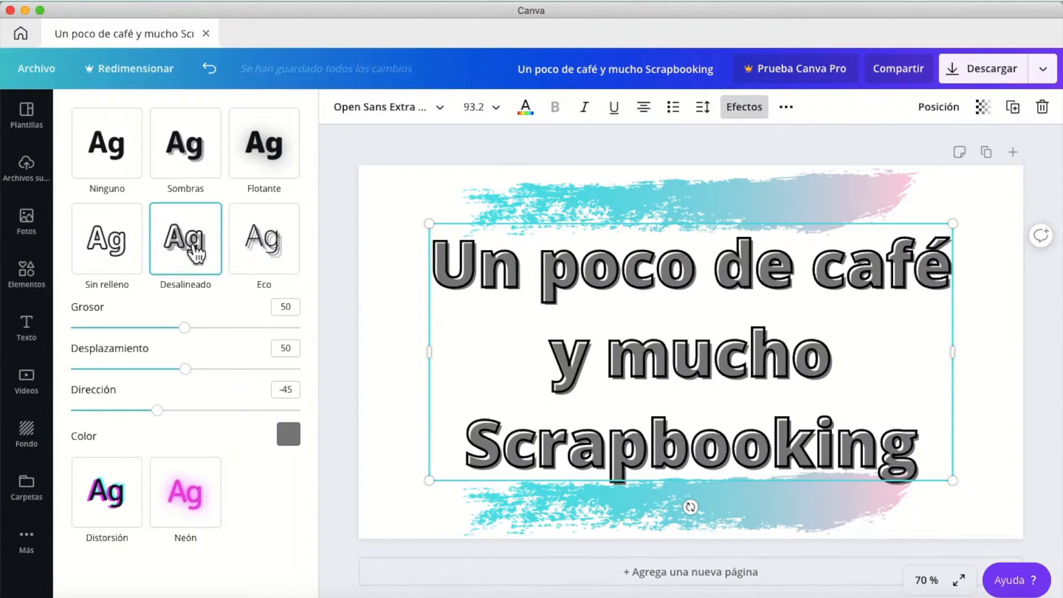
{"action": "left_click_drag", "start_coordinate": [187, 328], "coordinate": [203, 328]}
{"action": "left_click_drag", "start_coordinate": [188, 371], "coordinate": [98, 370]}
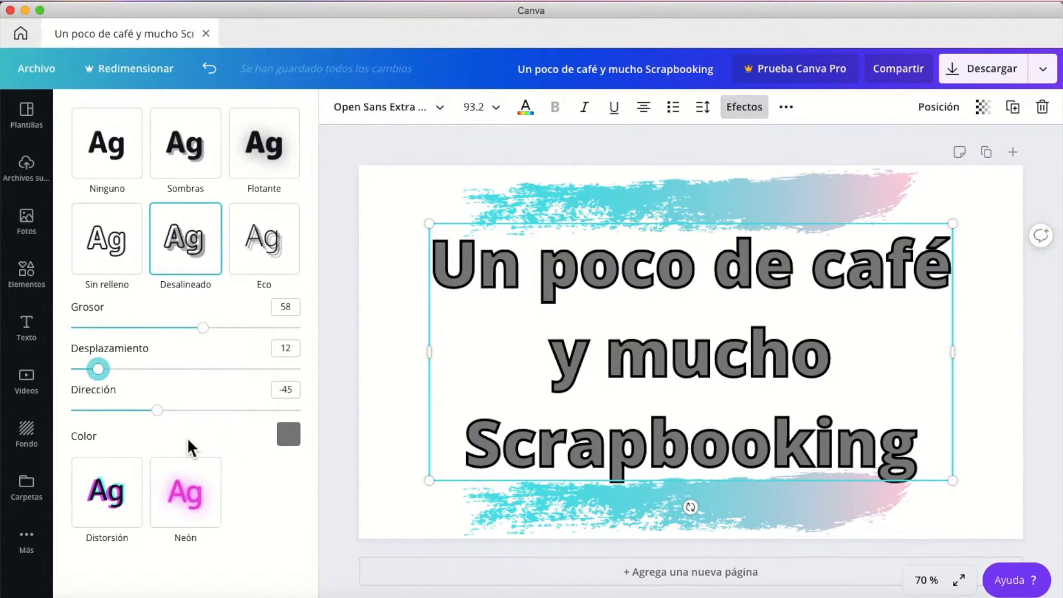
{"action": "left_click", "coordinate": [289, 436]}
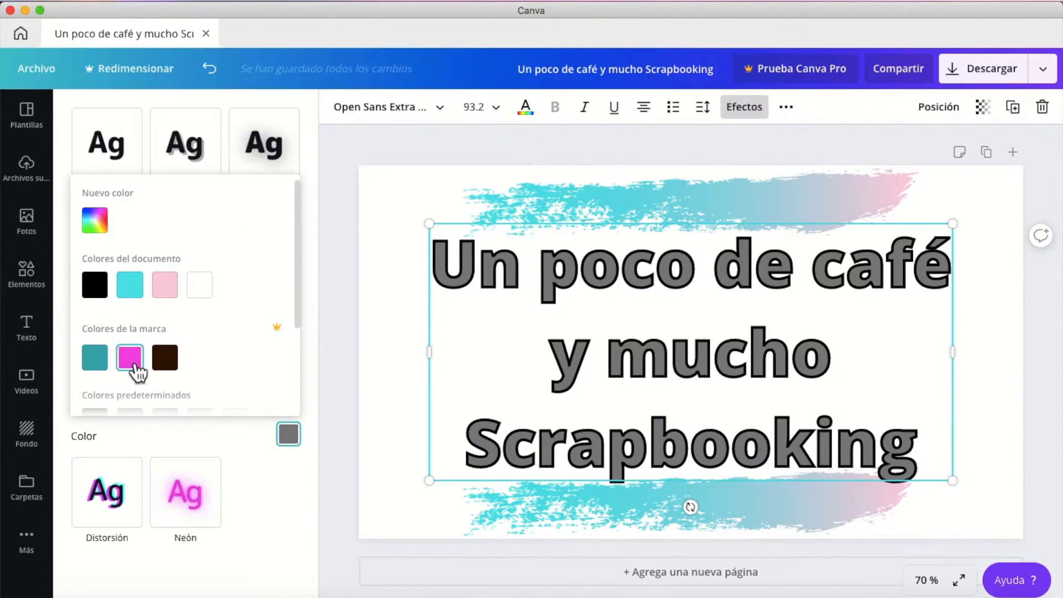
{"action": "left_click", "coordinate": [134, 289]}
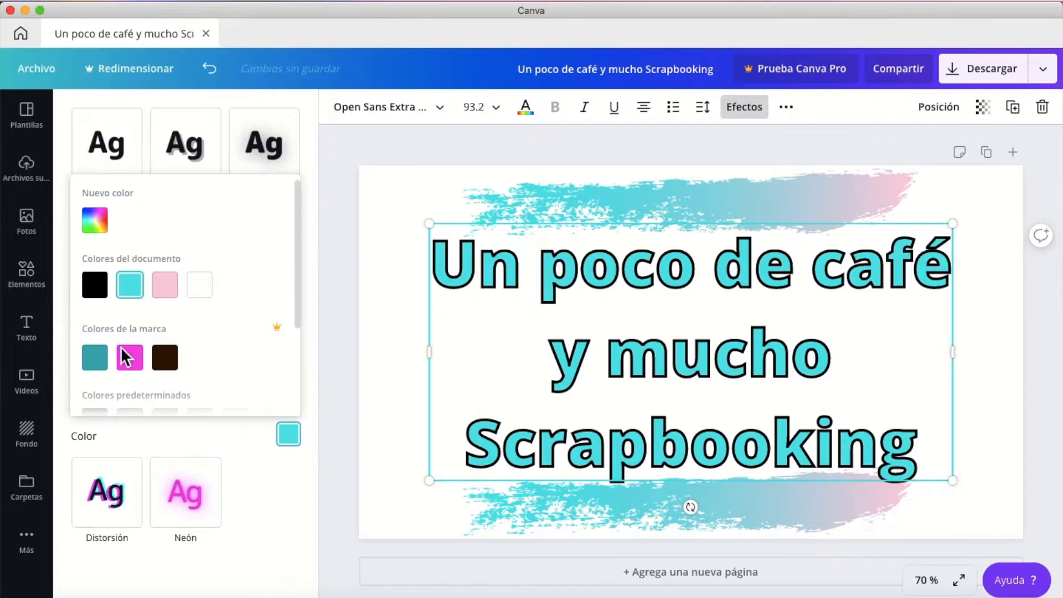
{"action": "left_click", "coordinate": [169, 292]}
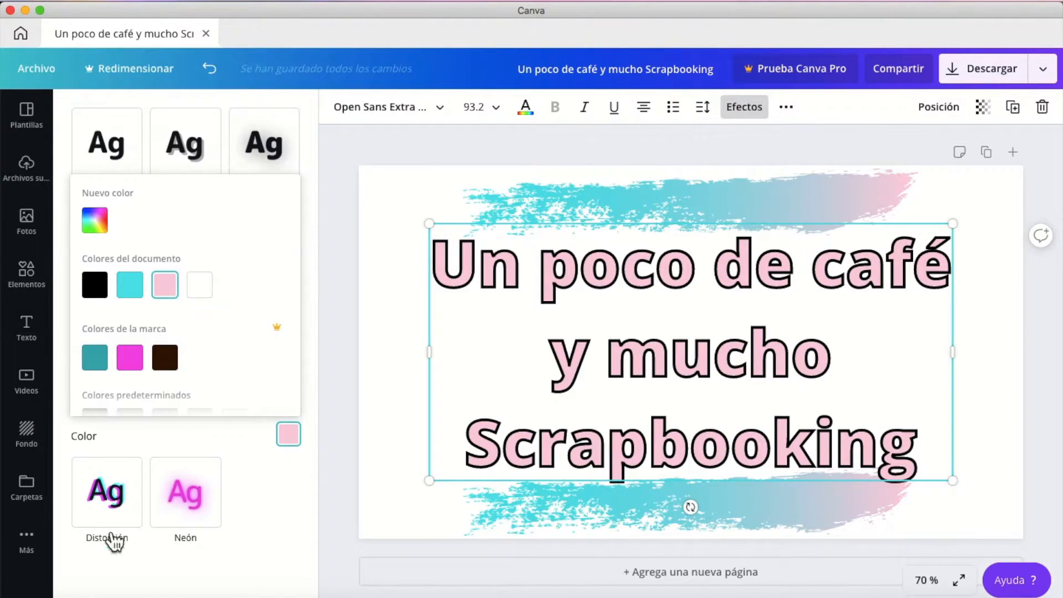
Try the Distorsión effect on the title with Desplazamiento 55 and Dirección 97, followed by Neón at intensity 48.
{"action": "left_click", "coordinate": [114, 509]}
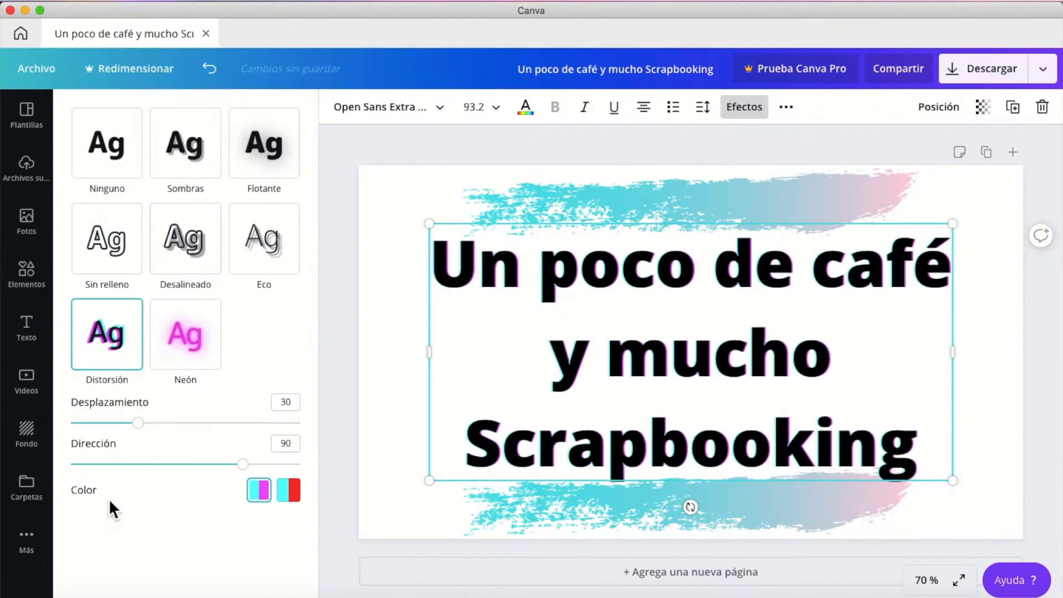
{"action": "left_click", "coordinate": [197, 424]}
{"action": "mouse_move", "coordinate": [198, 426]}
{"action": "left_mouse_down"}
{"action": "mouse_move", "coordinate": [241, 428]}
{"action": "mouse_move", "coordinate": [197, 424]}
{"action": "left_mouse_up"}
{"action": "left_click_drag", "start_coordinate": [202, 464], "coordinate": [247, 471]}
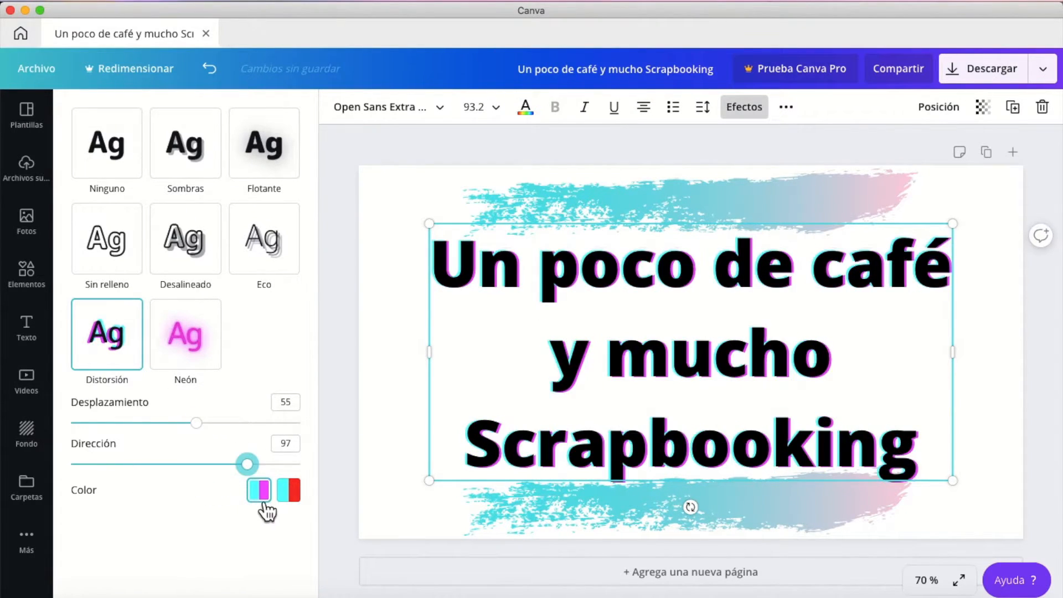
{"action": "left_click", "coordinate": [200, 348]}
{"action": "mouse_move", "coordinate": [185, 422]}
{"action": "left_mouse_down"}
{"action": "mouse_move", "coordinate": [72, 425]}
{"action": "mouse_move", "coordinate": [229, 424]}
{"action": "mouse_move", "coordinate": [180, 425]}
{"action": "left_mouse_up"}
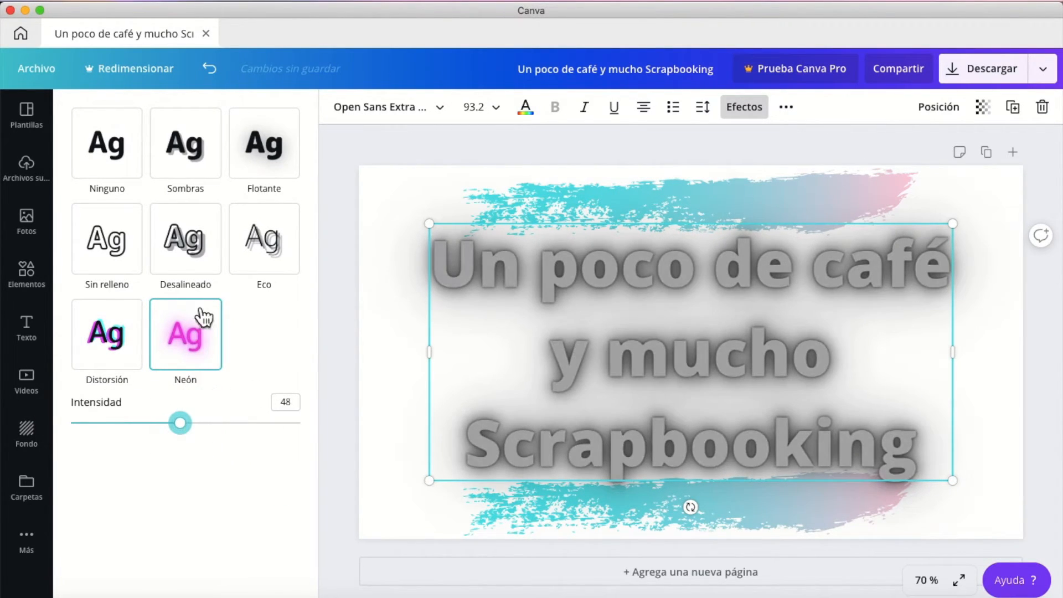
Switch the title back to the Desalineado effect and deselect the text.
{"action": "left_click", "coordinate": [197, 250]}
{"action": "left_click", "coordinate": [26, 272]}
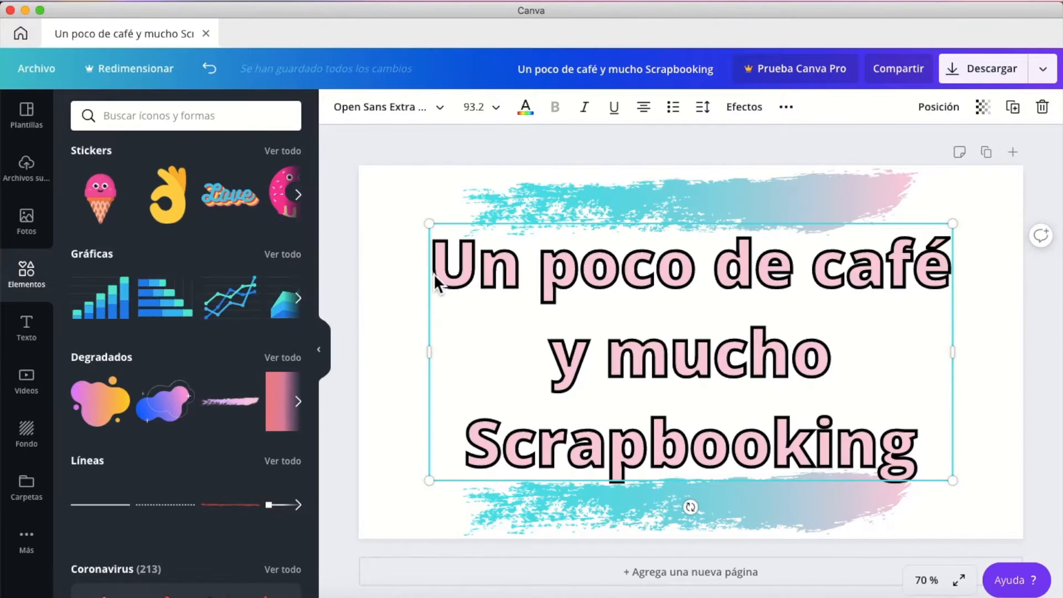
{"action": "left_click", "coordinate": [396, 338]}
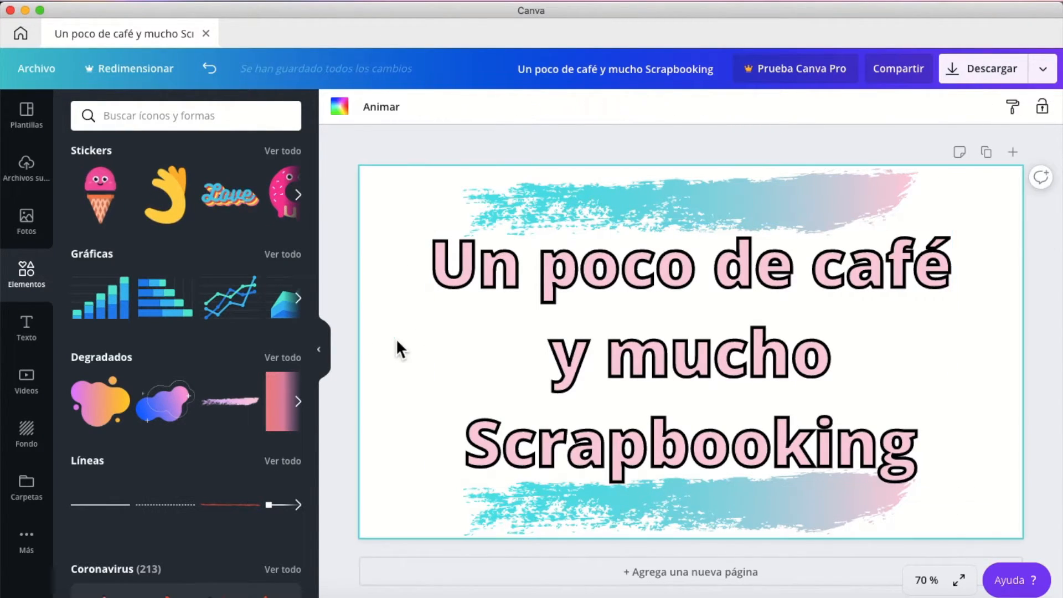
Try the Block, Fade, Pan, Rise and Tumble page animations, and set the page animation back to None.
{"action": "left_click", "coordinate": [382, 113]}
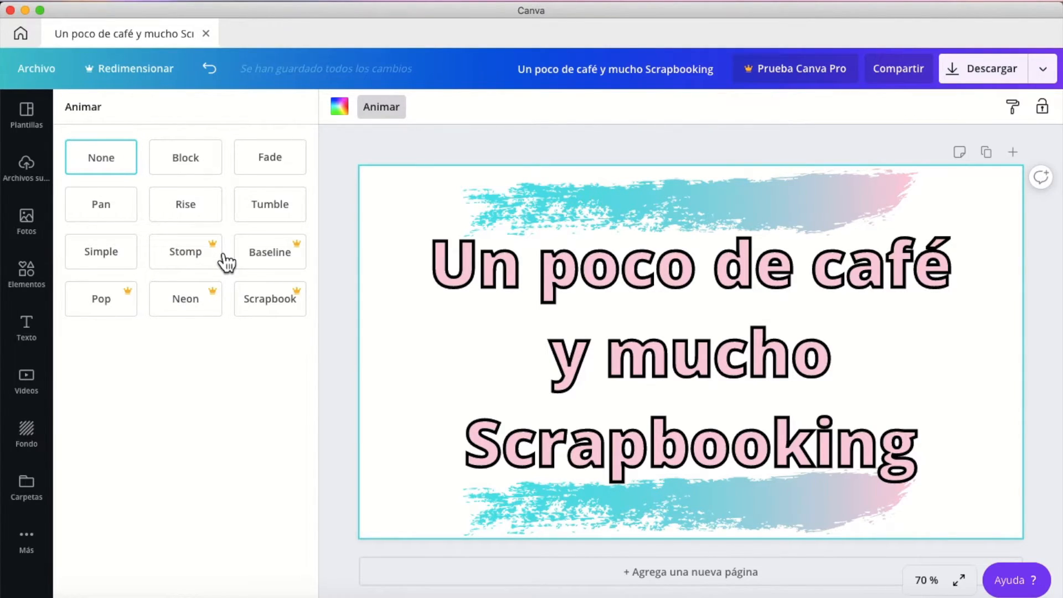
{"action": "left_click", "coordinate": [195, 173]}
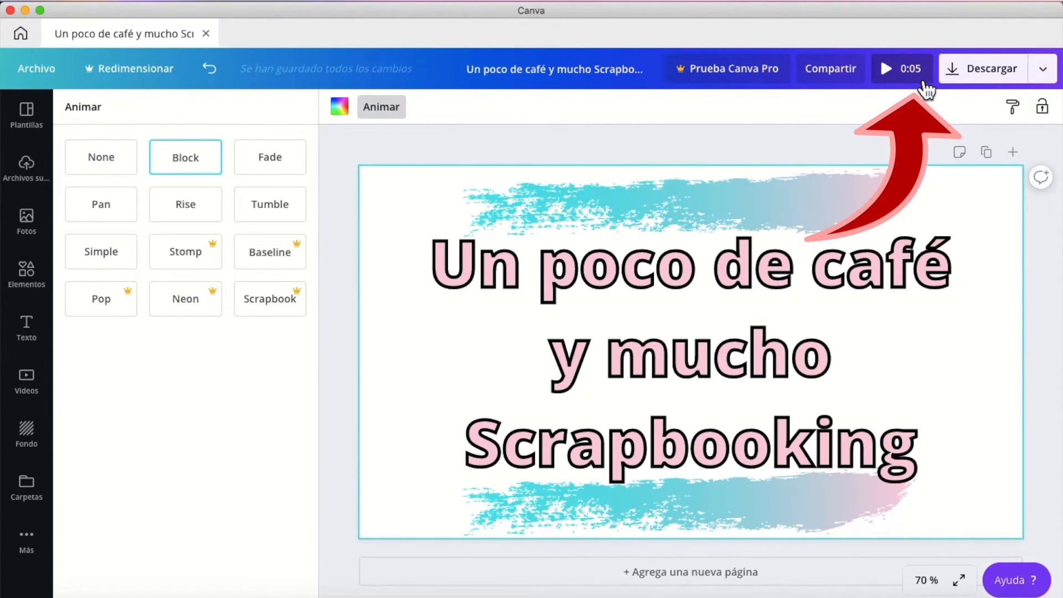
{"action": "left_click", "coordinate": [268, 170]}
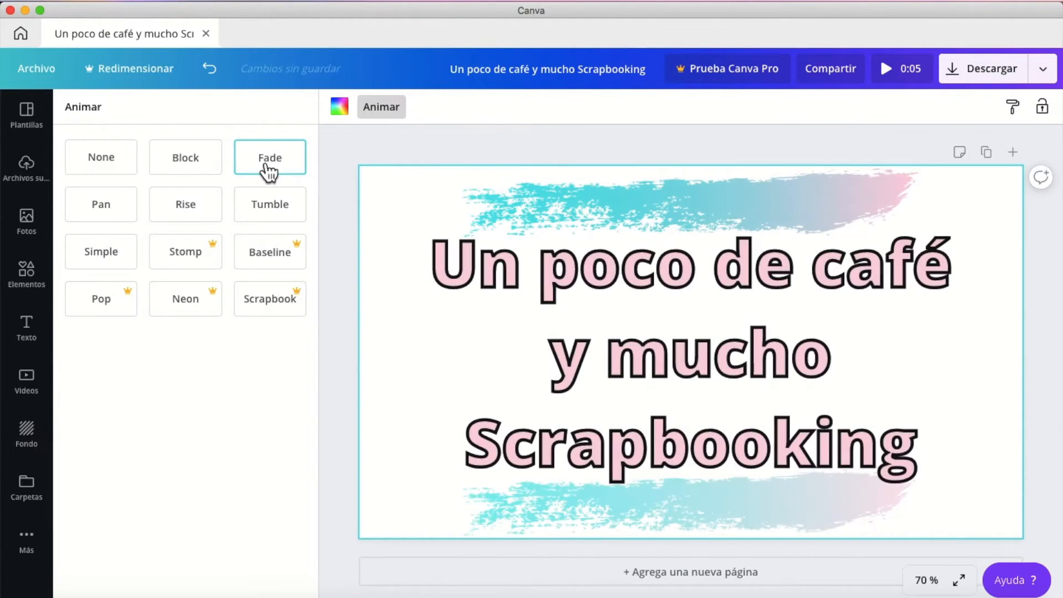
{"action": "left_click", "coordinate": [117, 212]}
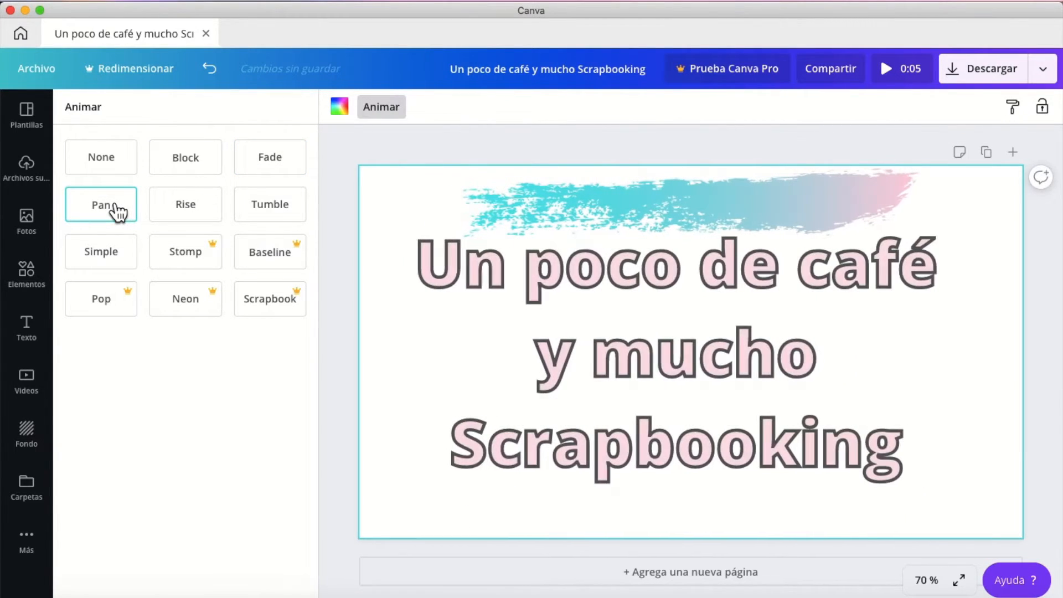
{"action": "left_click", "coordinate": [184, 215]}
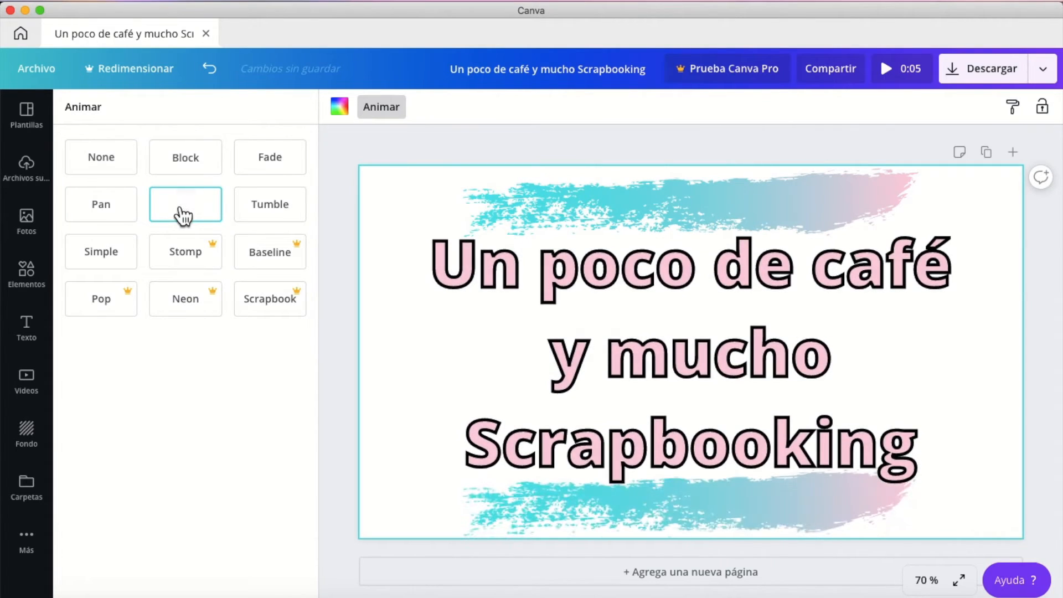
{"action": "left_click", "coordinate": [266, 222]}
{"action": "left_click", "coordinate": [115, 216]}
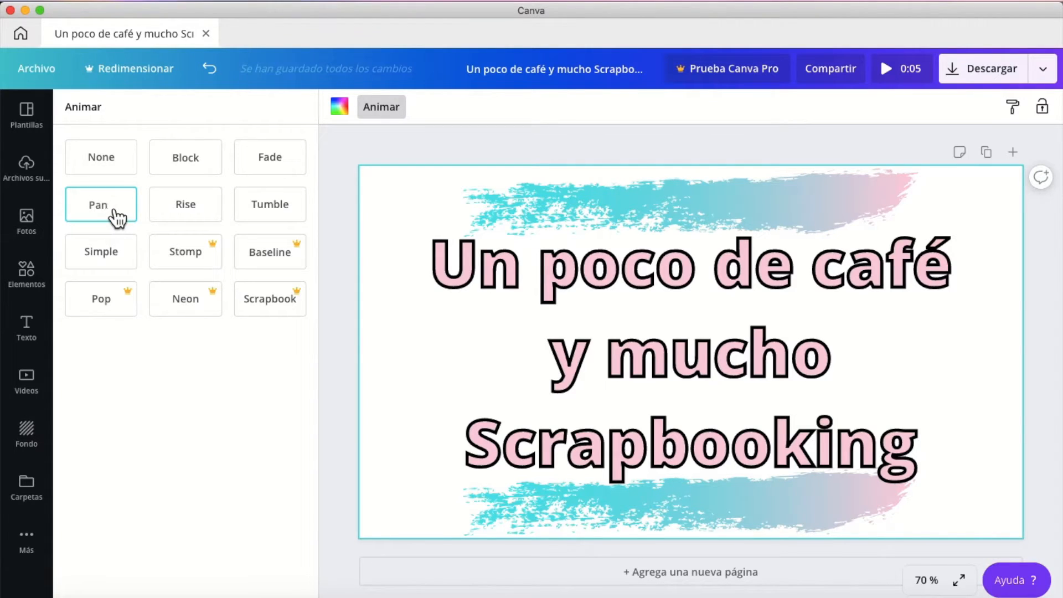
{"action": "left_click", "coordinate": [113, 166]}
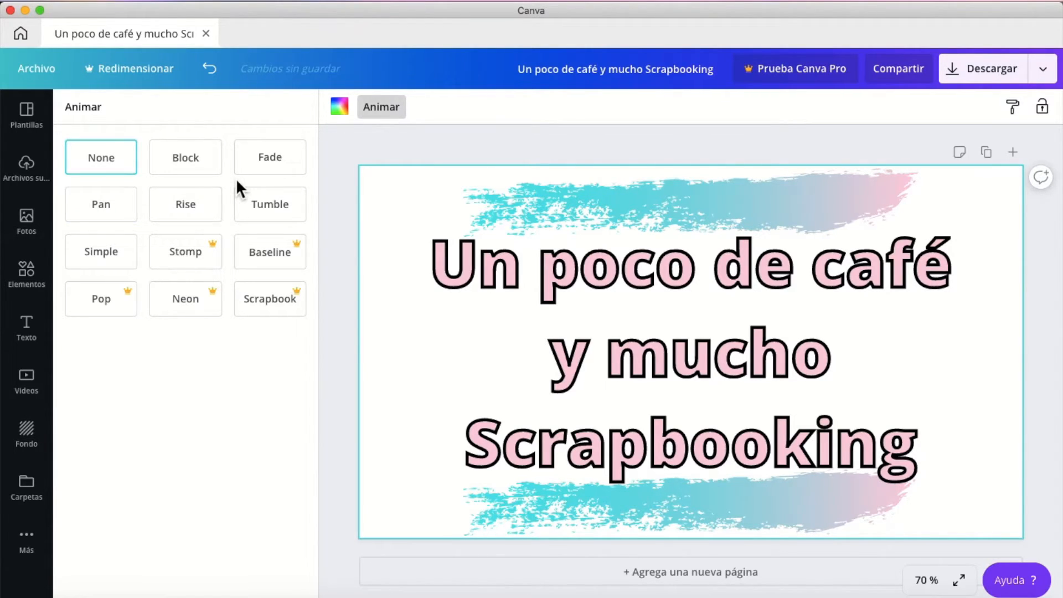
Search for "Stickers coffee", add the white coffee cup with a face, shrink it to about 411 by 279, and place it beside "y mucho".
{"action": "left_click", "coordinate": [28, 286]}
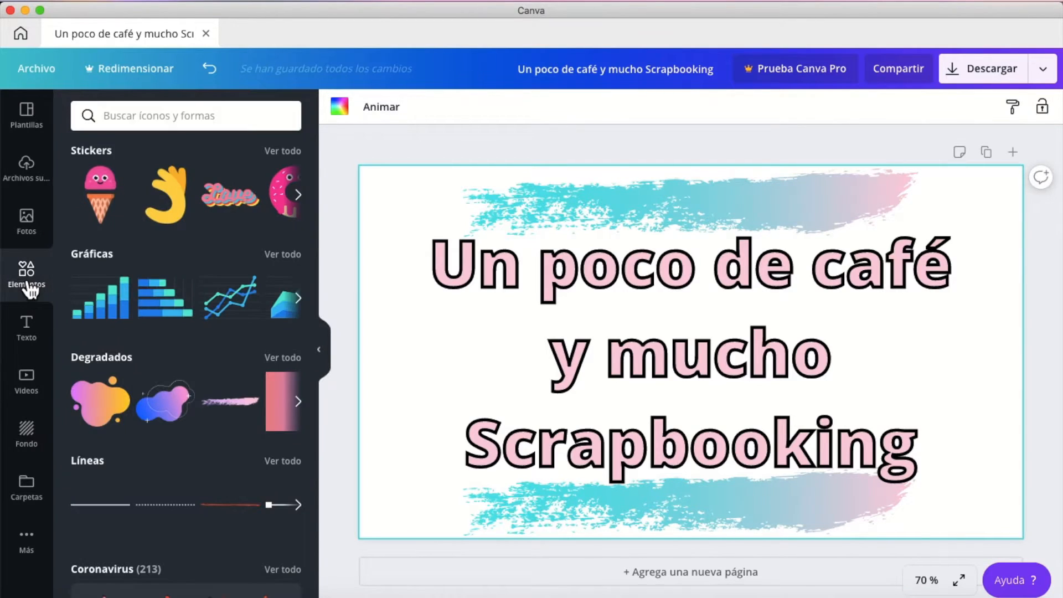
{"action": "left_click", "coordinate": [282, 160]}
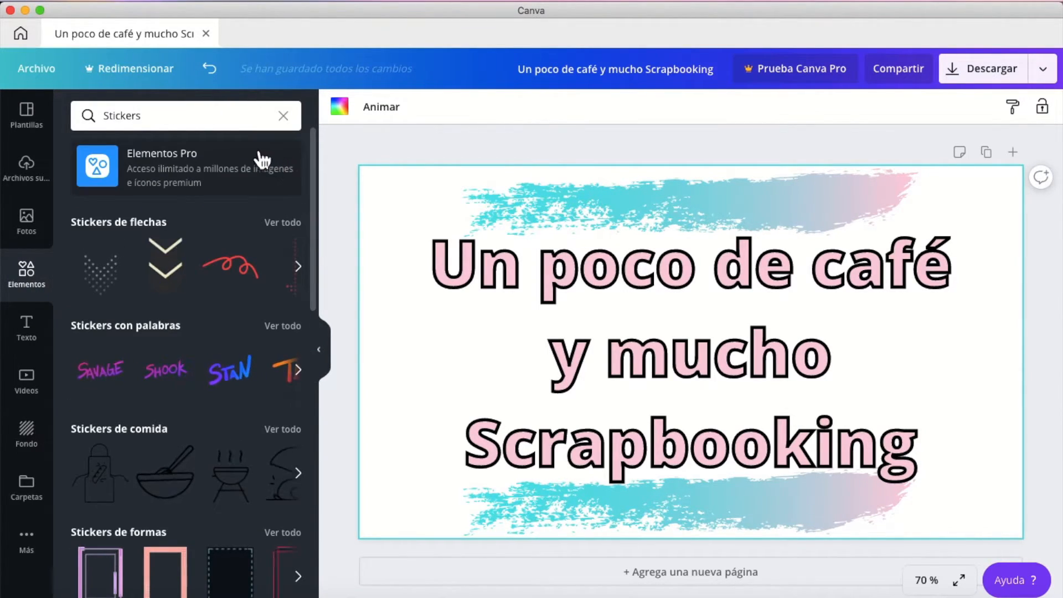
{"action": "left_click", "coordinate": [181, 115]}
{"action": "type", "text": "coffee"}
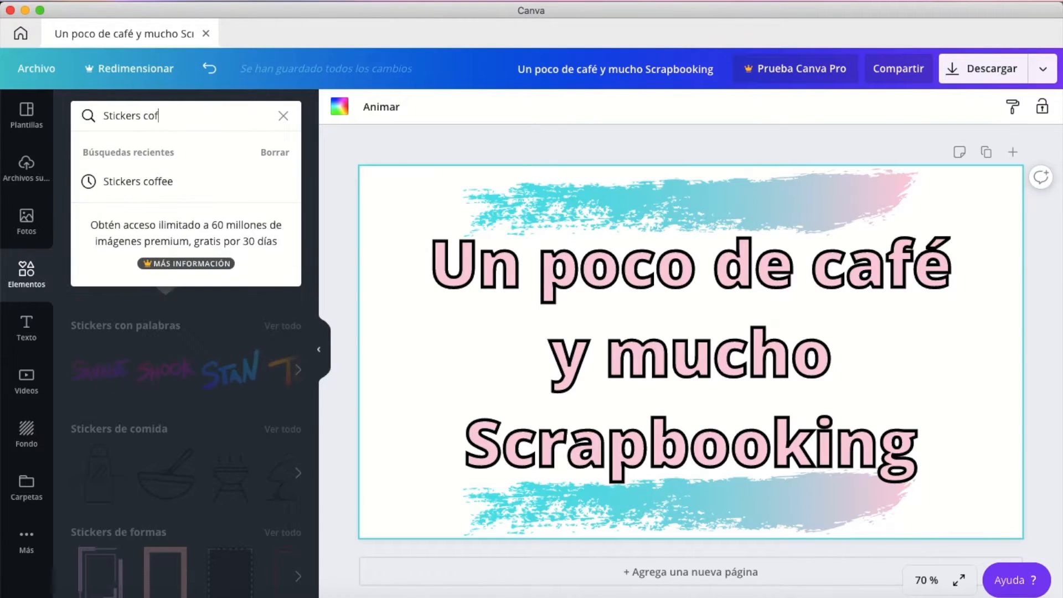
{"action": "key", "text": "Return"}
{"action": "left_click", "coordinate": [203, 256]}
{"action": "left_click_drag", "start_coordinate": [471, 203], "coordinate": [675, 303]}
{"action": "left_click_drag", "start_coordinate": [838, 377], "coordinate": [942, 319]}
{"action": "left_click_drag", "start_coordinate": [755, 266], "coordinate": [802, 298]}
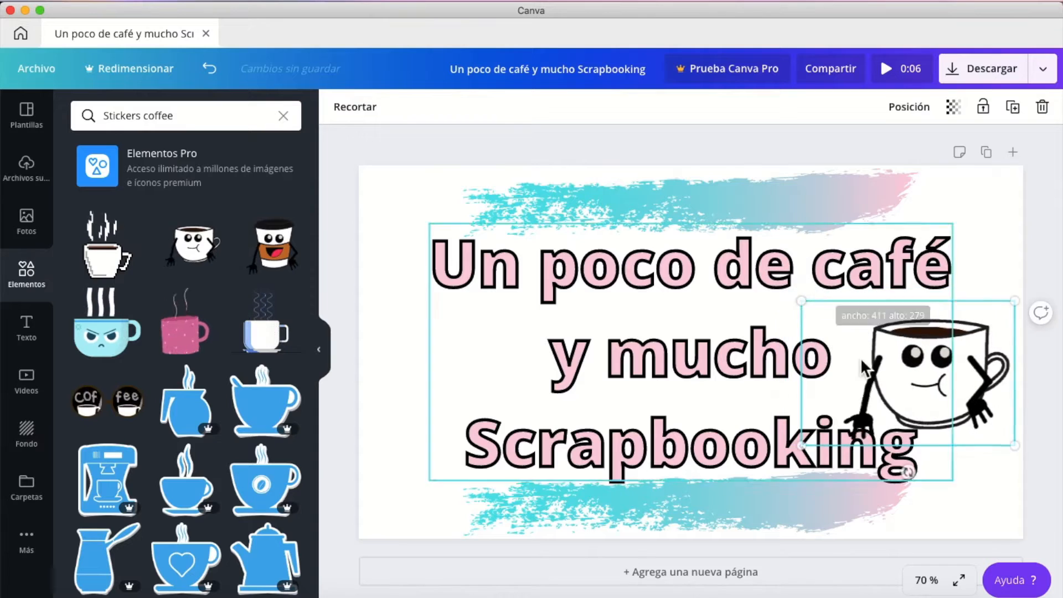
{"action": "left_click_drag", "start_coordinate": [865, 367], "coordinate": [860, 361]}
Finish placing the coffee cup sticker beside "y mucho" and send it behind the title text.
{"action": "left_click", "coordinate": [839, 363]}
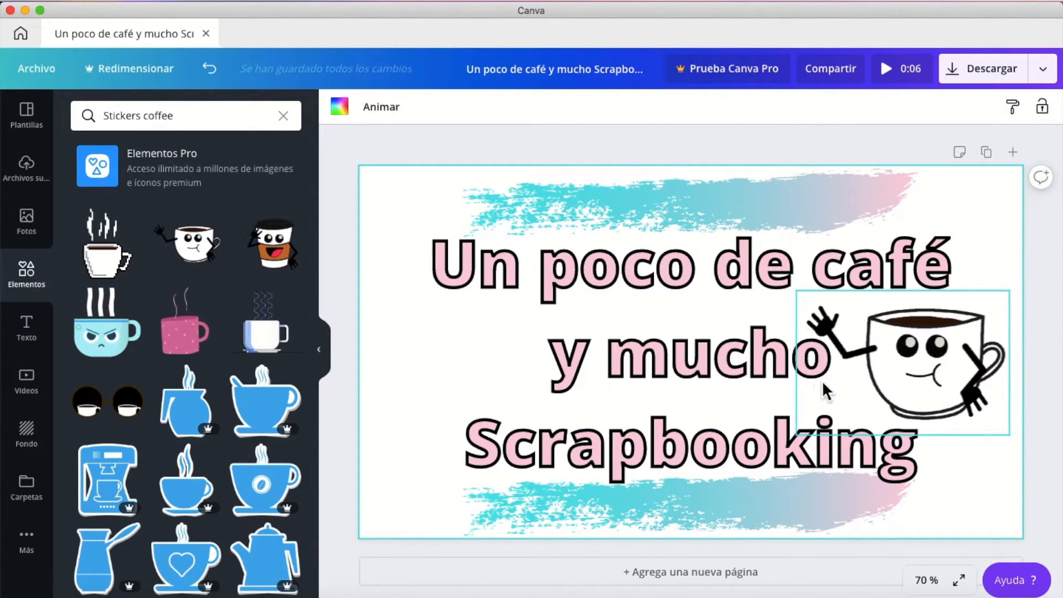
{"action": "left_click", "coordinate": [916, 371]}
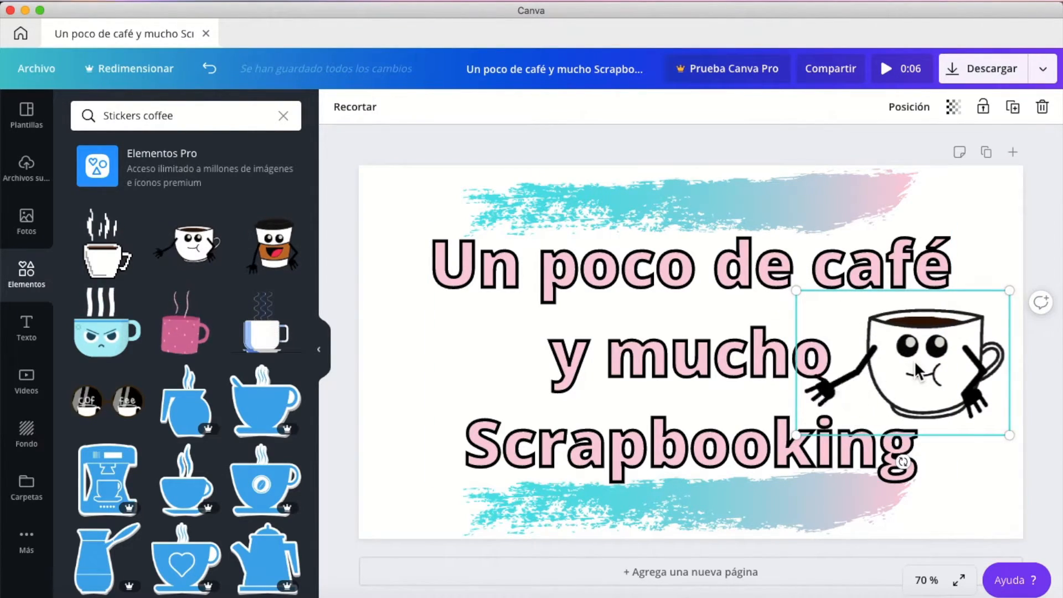
{"action": "left_click", "coordinate": [901, 122]}
{"action": "left_click", "coordinate": [856, 151]}
{"action": "left_click", "coordinate": [380, 316]}
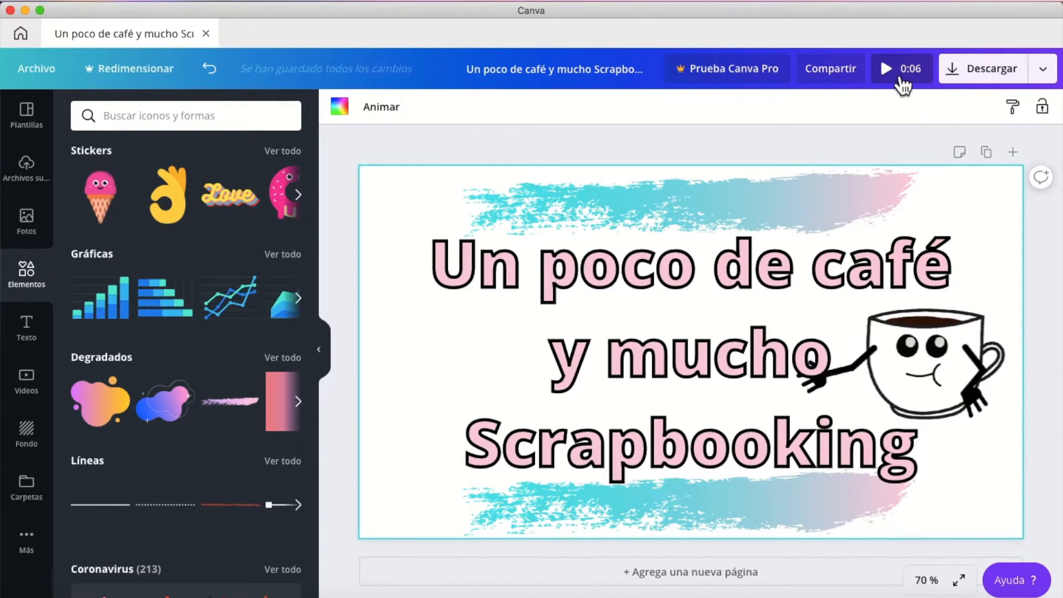
Browse the full Stickers collection and search for "Stickers painting".
{"action": "left_click", "coordinate": [281, 152]}
{"action": "left_click", "coordinate": [186, 115]}
{"action": "type", "text": "p"}
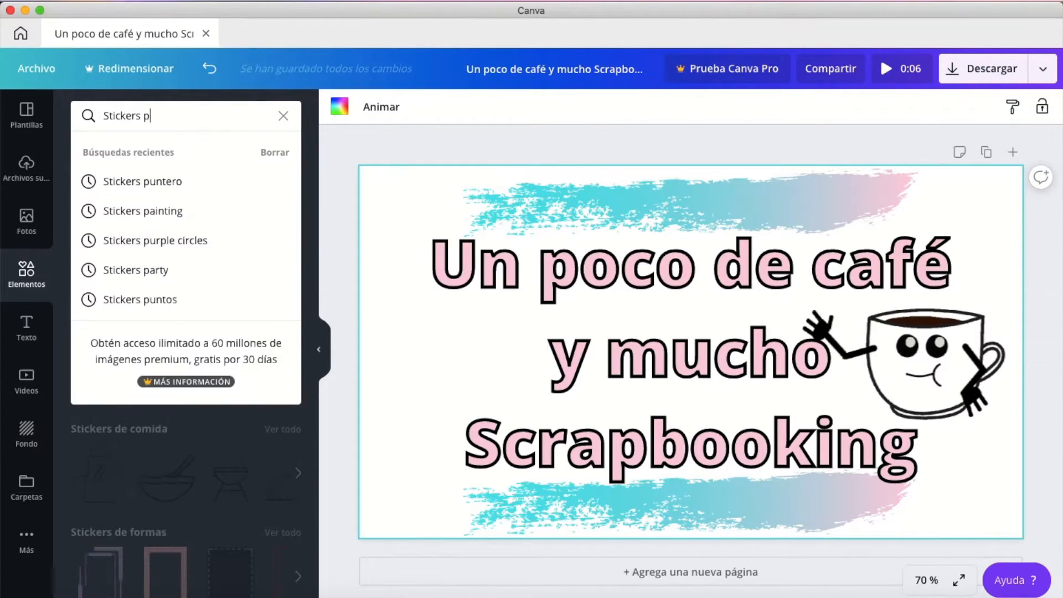
{"action": "left_click", "coordinate": [142, 211]}
Add the animated pink and purple paint stroke sticker, enlarge it across the page, and send it behind the title.
{"action": "scroll", "coordinate": [112, 347], "scroll_direction": "down", "scroll_amount": 5}
{"action": "left_click", "coordinate": [111, 346]}
{"action": "left_click_drag", "start_coordinate": [636, 368], "coordinate": [432, 187]}
{"action": "left_click_drag", "start_coordinate": [432, 187], "coordinate": [408, 165]}
{"action": "left_click", "coordinate": [909, 107]}
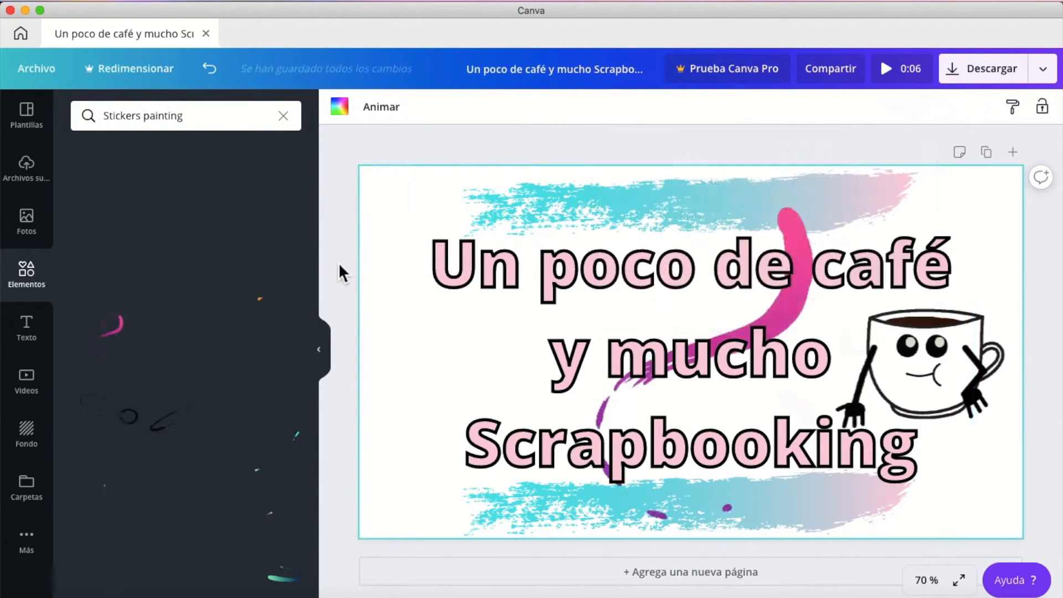
Apply the blurred pastel pink and teal lights image as the page background.
{"action": "left_click", "coordinate": [26, 433]}
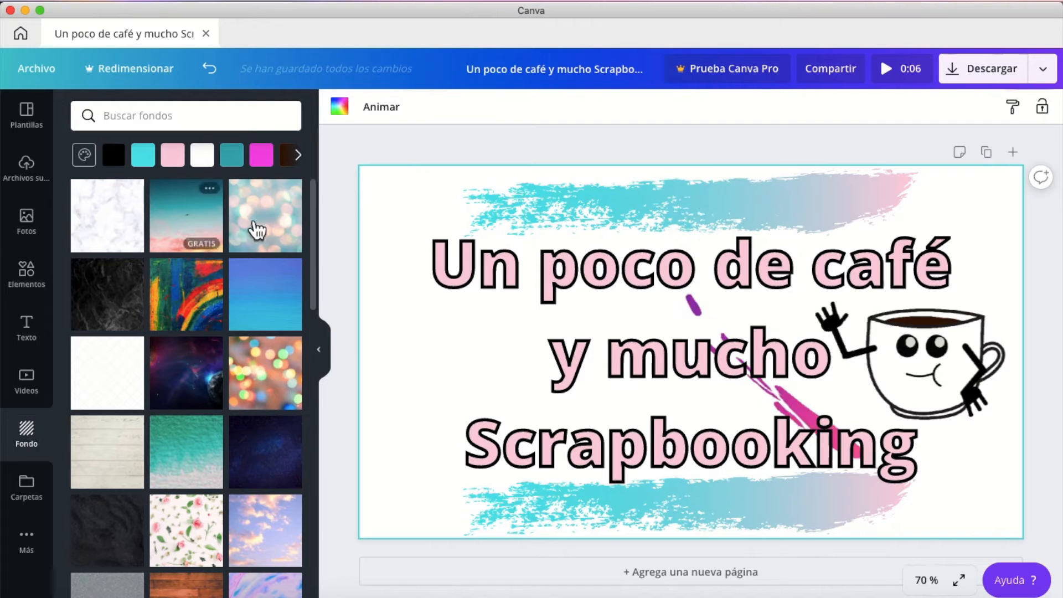
{"action": "left_click", "coordinate": [274, 231]}
Change the light pink end of the upper and lower brush strokes to a brighter default pink.
{"action": "left_click", "coordinate": [576, 204]}
{"action": "left_click", "coordinate": [364, 112]}
{"action": "left_click", "coordinate": [126, 332]}
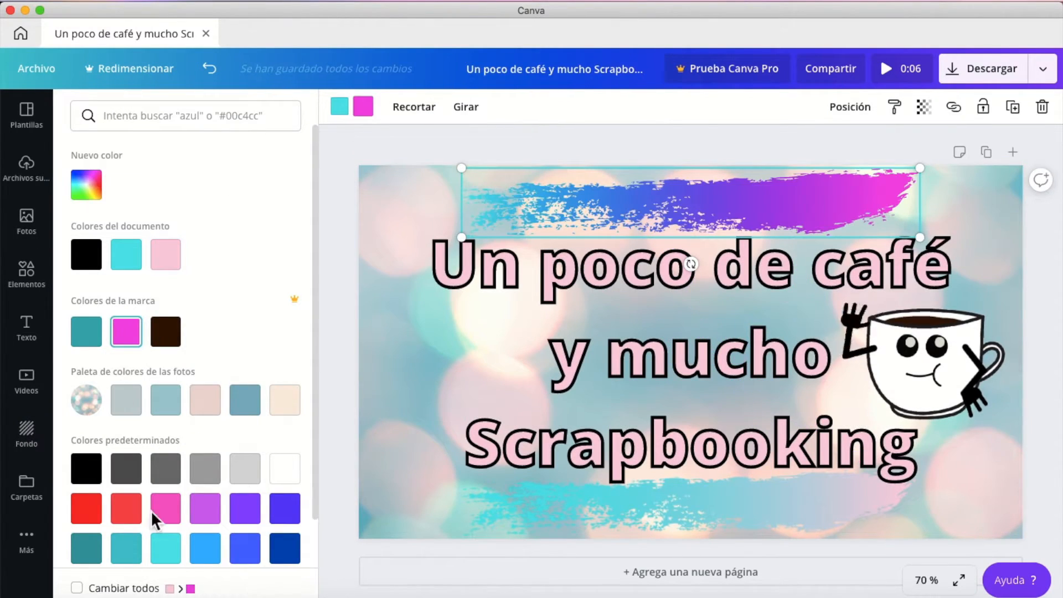
{"action": "left_click", "coordinate": [161, 513]}
{"action": "left_click", "coordinate": [787, 505]}
{"action": "left_click", "coordinate": [165, 518]}
{"action": "left_click", "coordinate": [984, 126]}
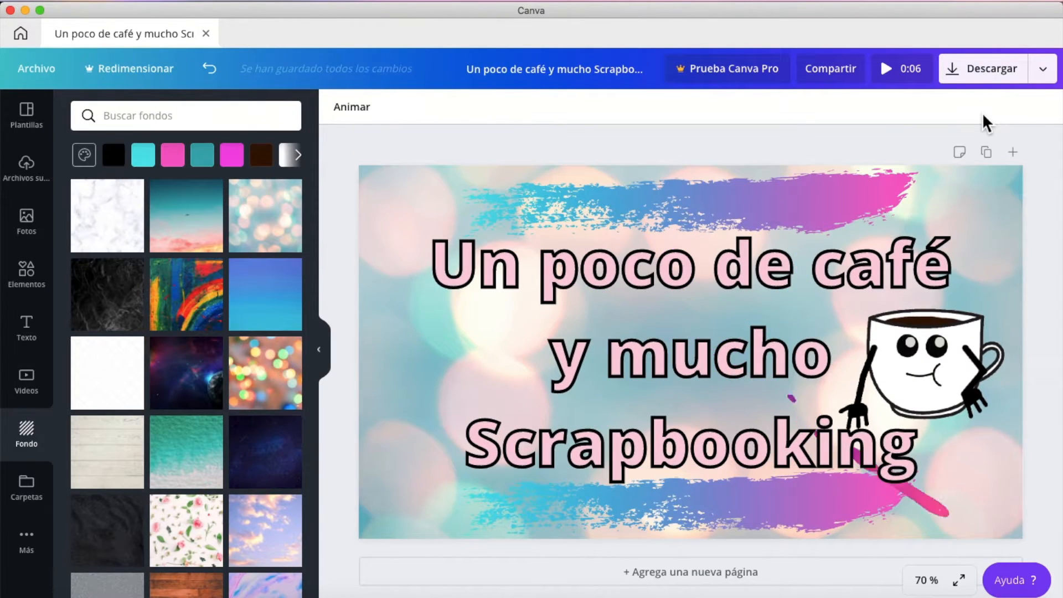
Download the design as a GIF.
{"action": "left_click", "coordinate": [1000, 78]}
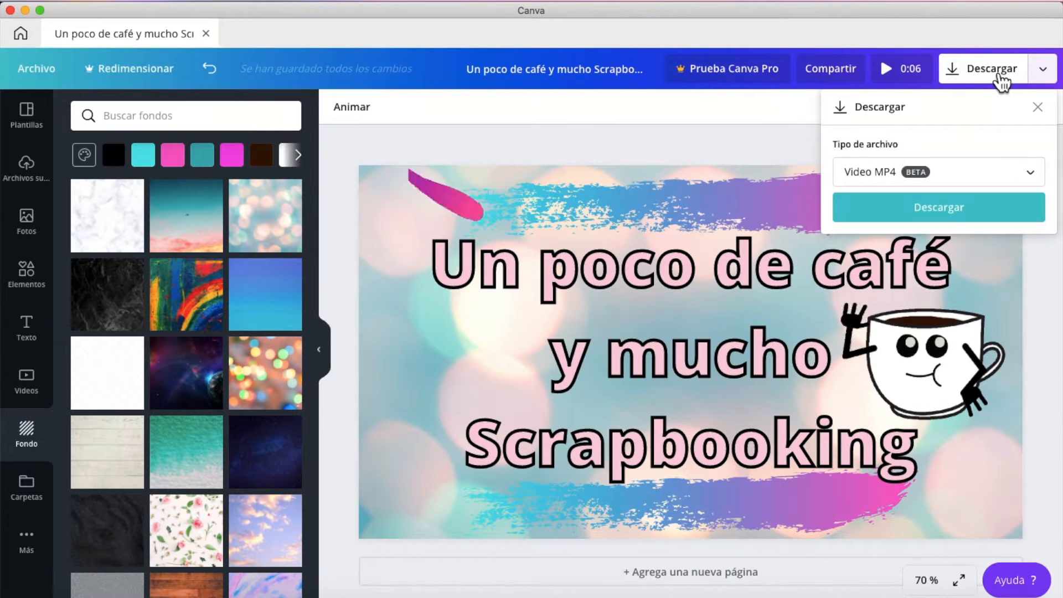
{"action": "left_click", "coordinate": [1035, 176]}
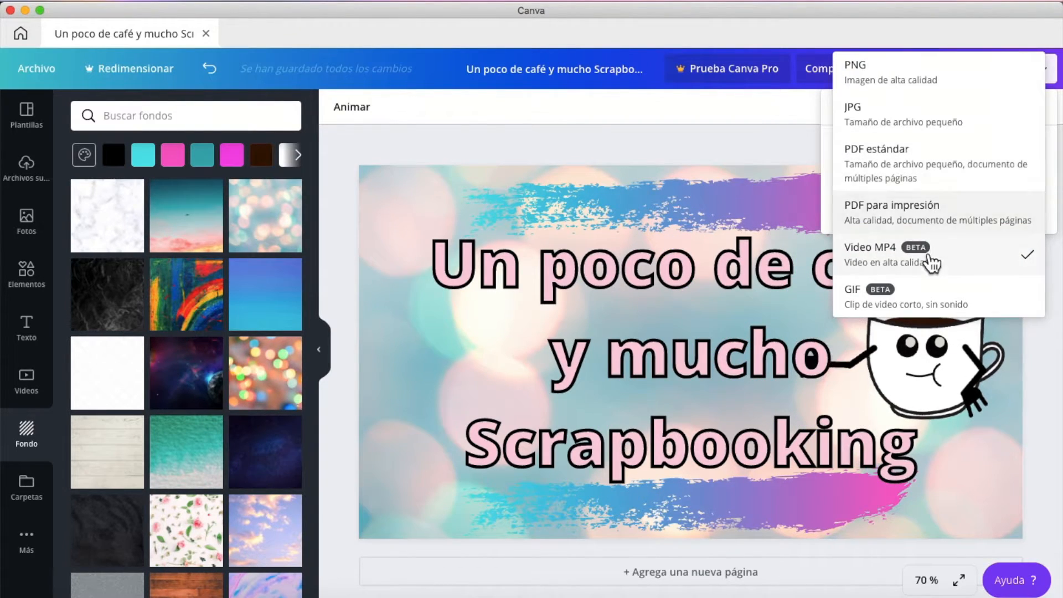
{"action": "left_click", "coordinate": [901, 304]}
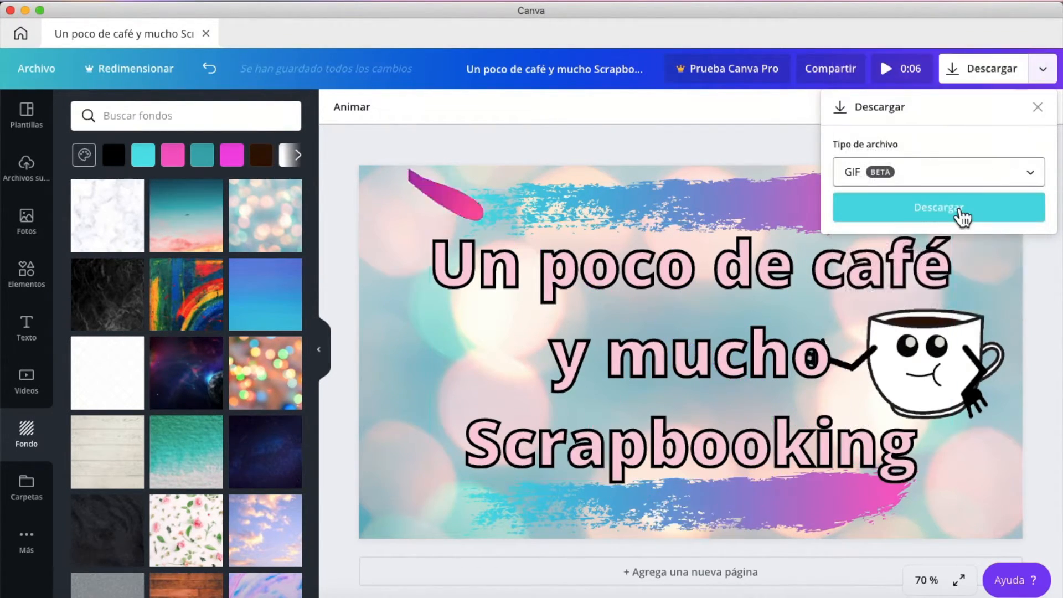
{"action": "left_click", "coordinate": [960, 214]}
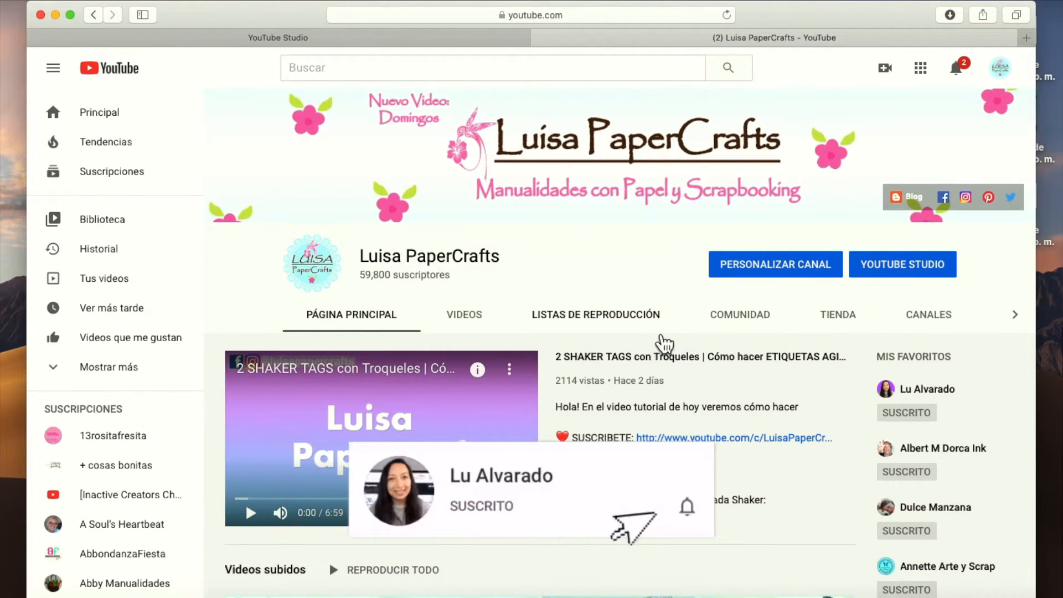
Switch to the YouTube channel's Comunidad section and paste the post text about the Shaker Tags tutorial with its video link.
{"action": "left_click", "coordinate": [1018, 316]}
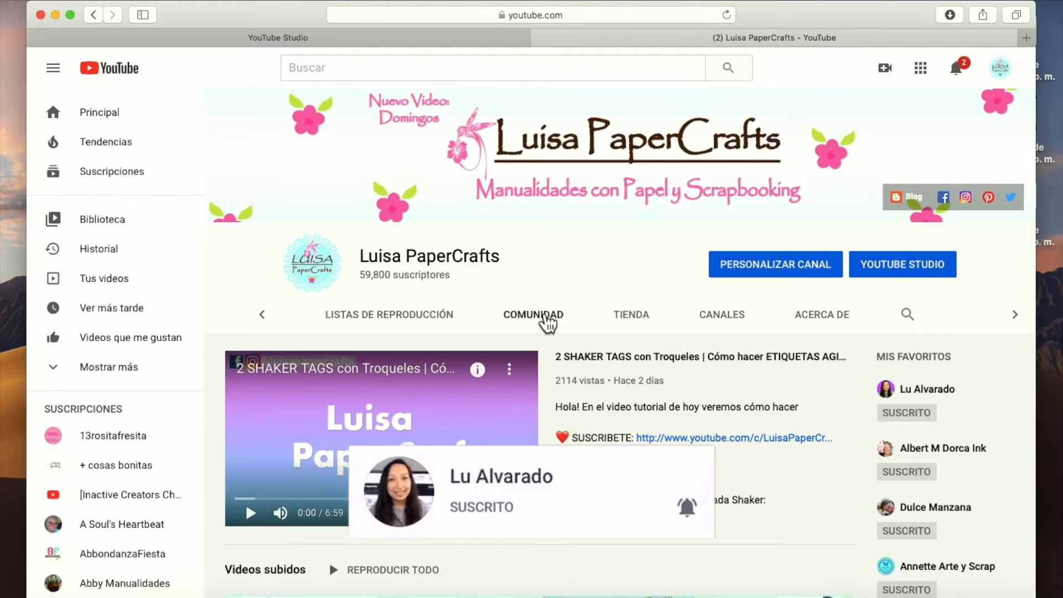
{"action": "left_click", "coordinate": [546, 324]}
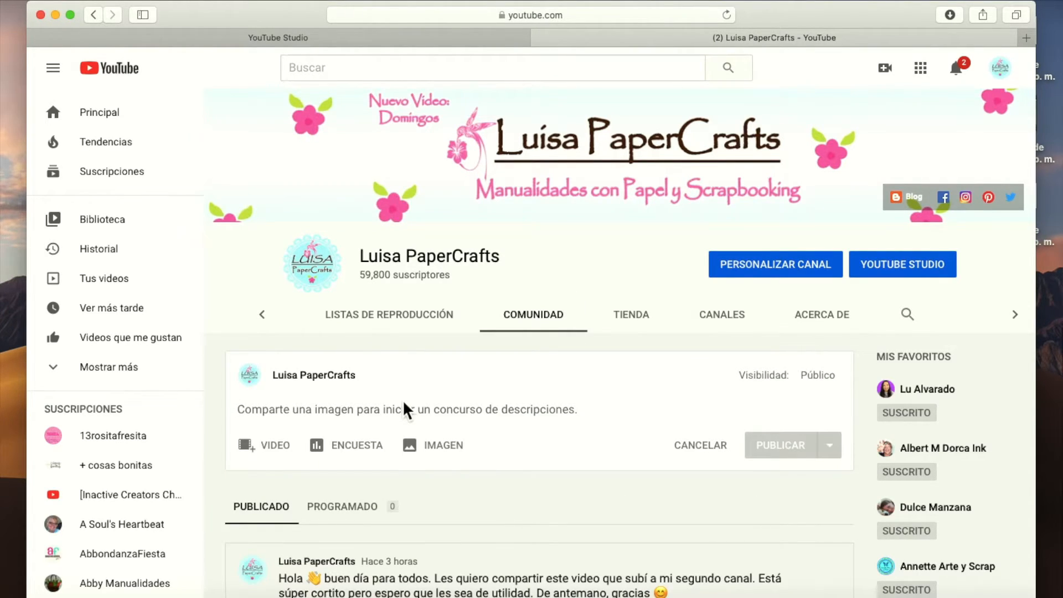
{"action": "type", "text": "Hola! Espero se encuentren bien. El domingo pasado les subí el video tutorial de dos hermosas Shaker Tags. Espero que les hayan gustado. Te dejo el enlace al video por si te lo perdiste. https://youtu.be/EDovRsLcCWE"}
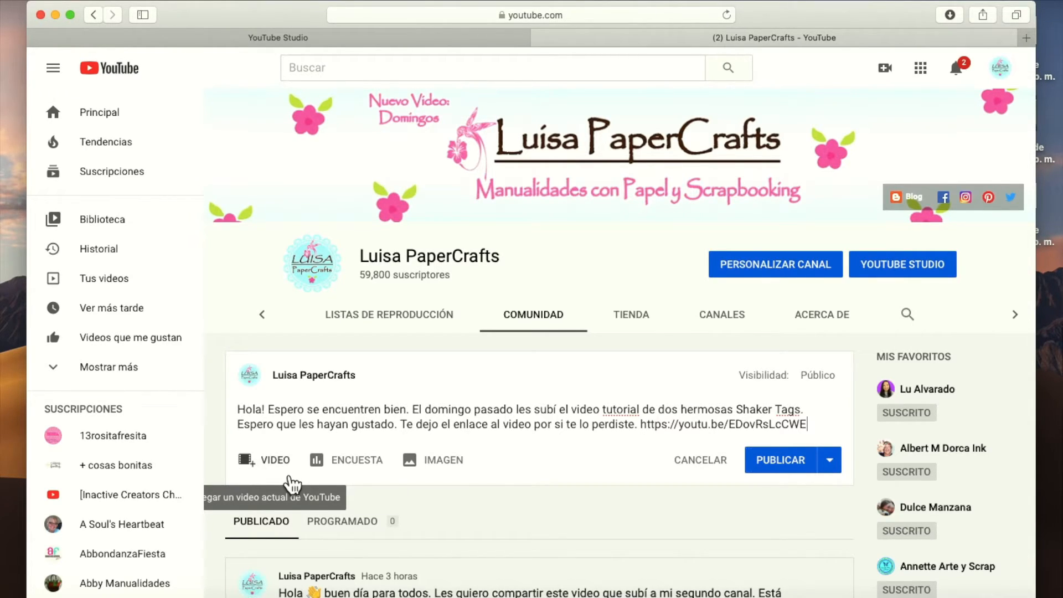
Attach the file GA ST.gif from the Videos YouTube folder to the post as an image.
{"action": "left_click", "coordinate": [446, 465]}
{"action": "scroll", "coordinate": [467, 480], "scroll_direction": "down", "scroll_amount": 3}
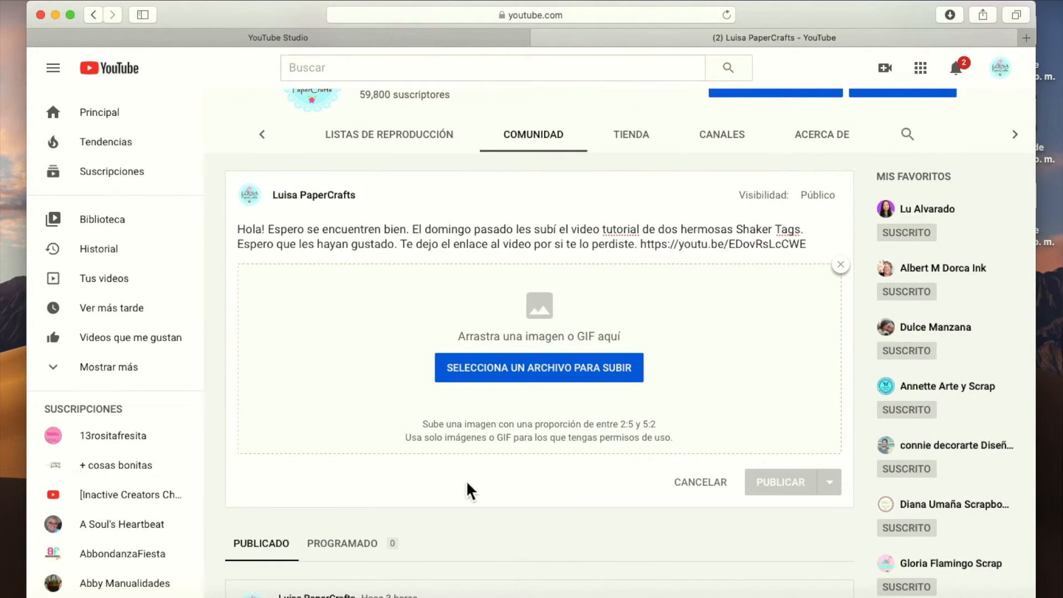
{"action": "left_click", "coordinate": [509, 375]}
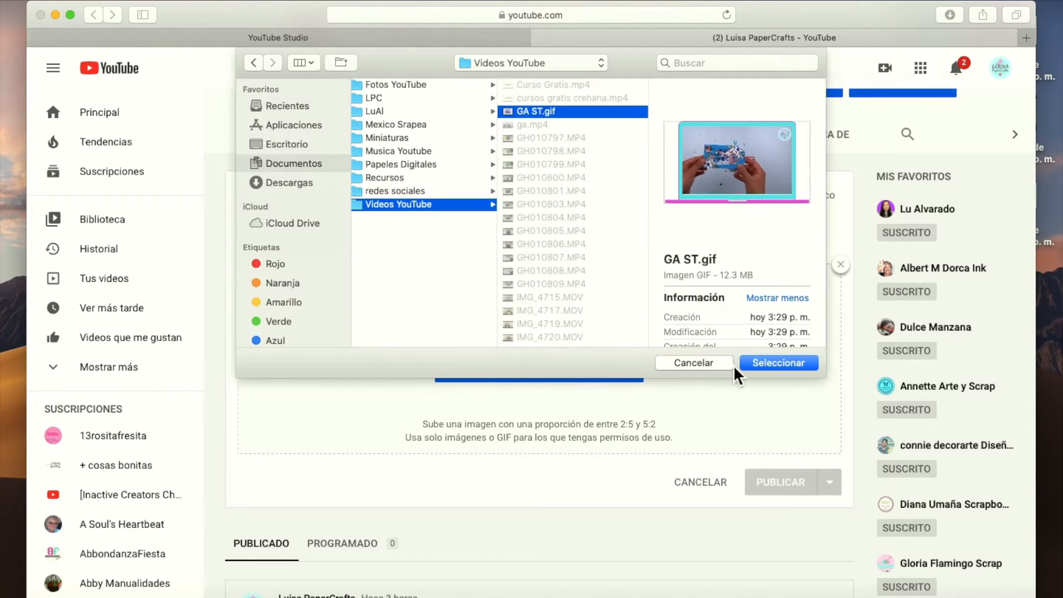
{"action": "left_click", "coordinate": [772, 363]}
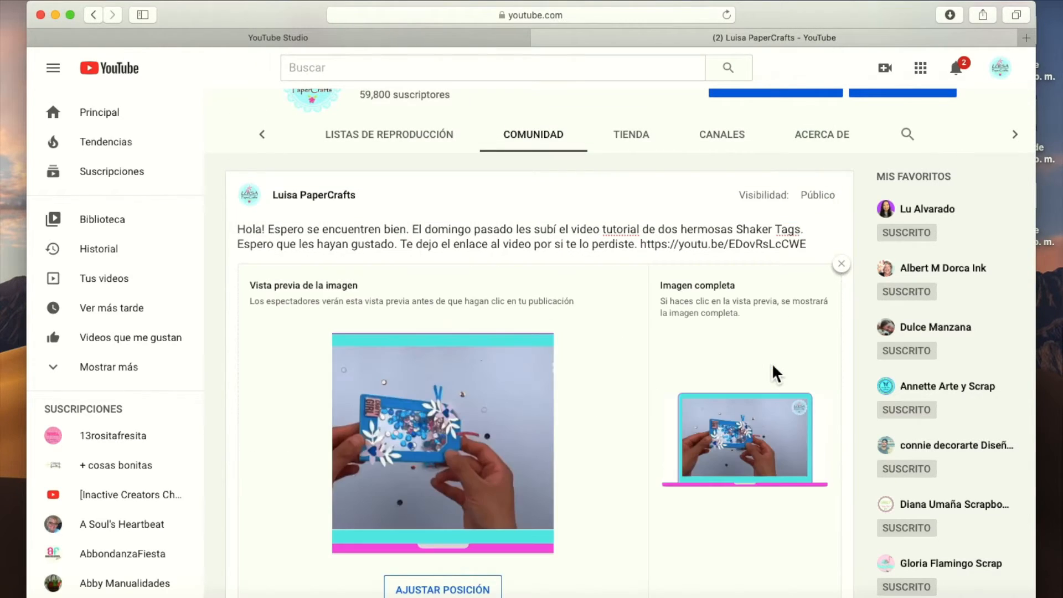
Schedule the community post for Jul 8, 2020 at 11:00 AM.
{"action": "scroll", "coordinate": [352, 481], "scroll_direction": "down", "scroll_amount": 2}
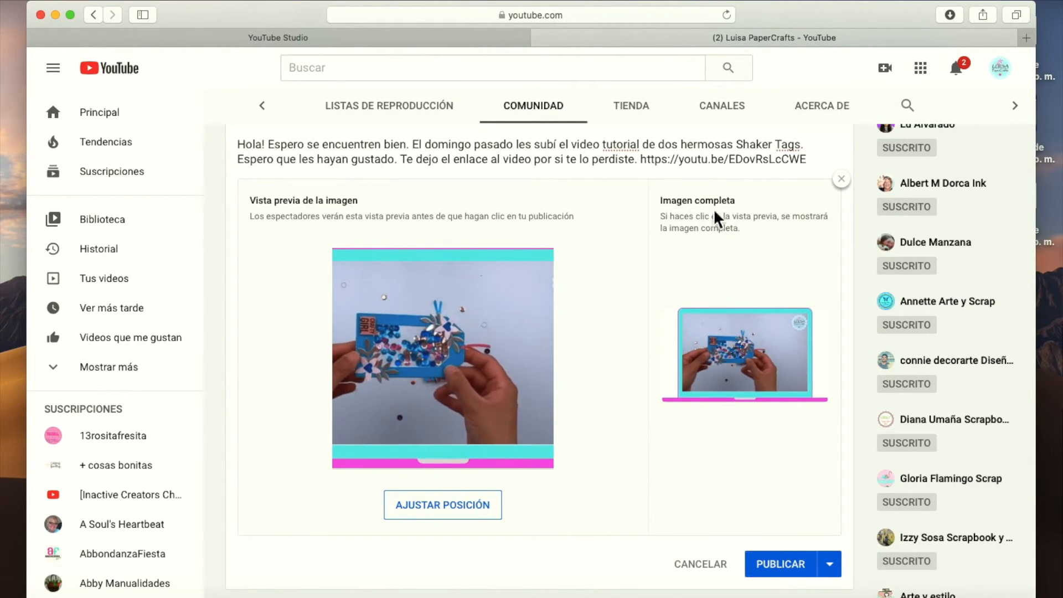
{"action": "scroll", "coordinate": [720, 332], "scroll_direction": "down", "scroll_amount": 3}
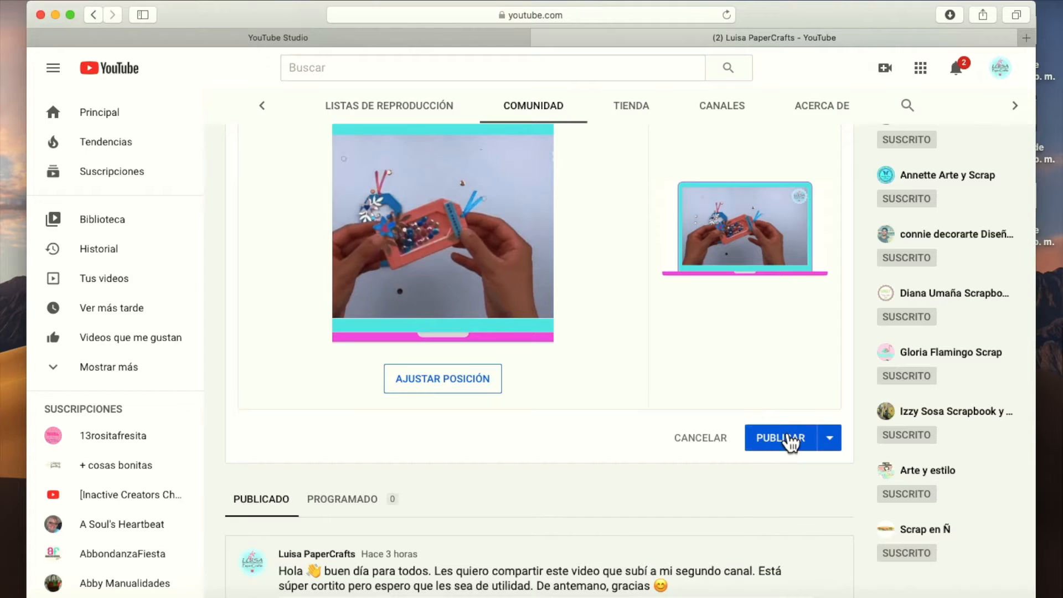
{"action": "left_click", "coordinate": [840, 447]}
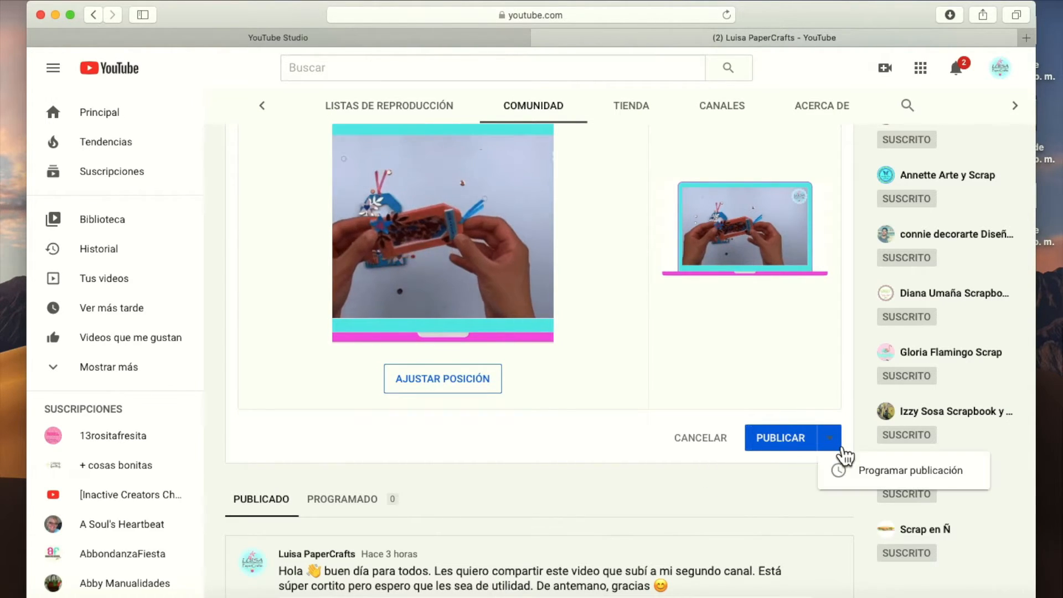
{"action": "left_click", "coordinate": [884, 474]}
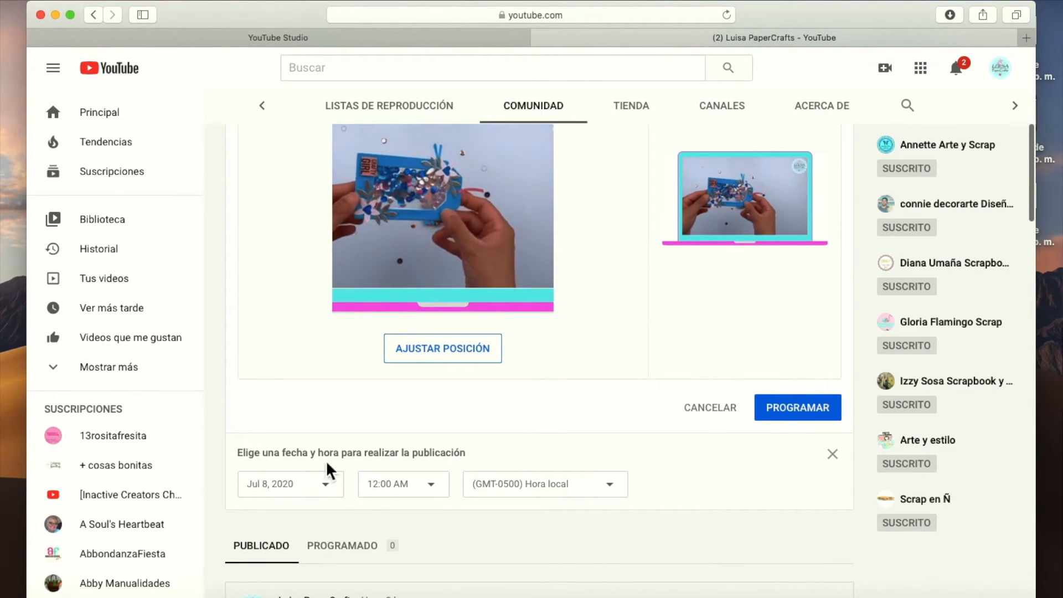
{"action": "left_click", "coordinate": [339, 495]}
{"action": "left_click", "coordinate": [335, 286]}
{"action": "left_click", "coordinate": [438, 499]}
{"action": "scroll", "coordinate": [404, 330], "scroll_direction": "down", "scroll_amount": 15}
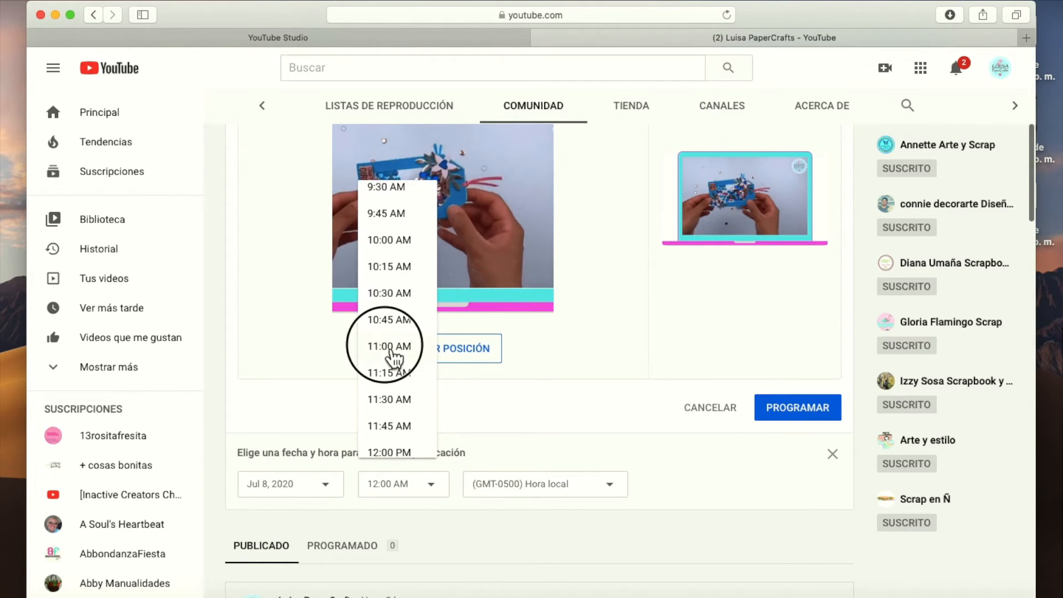
{"action": "left_click", "coordinate": [394, 349]}
{"action": "left_click", "coordinate": [793, 477]}
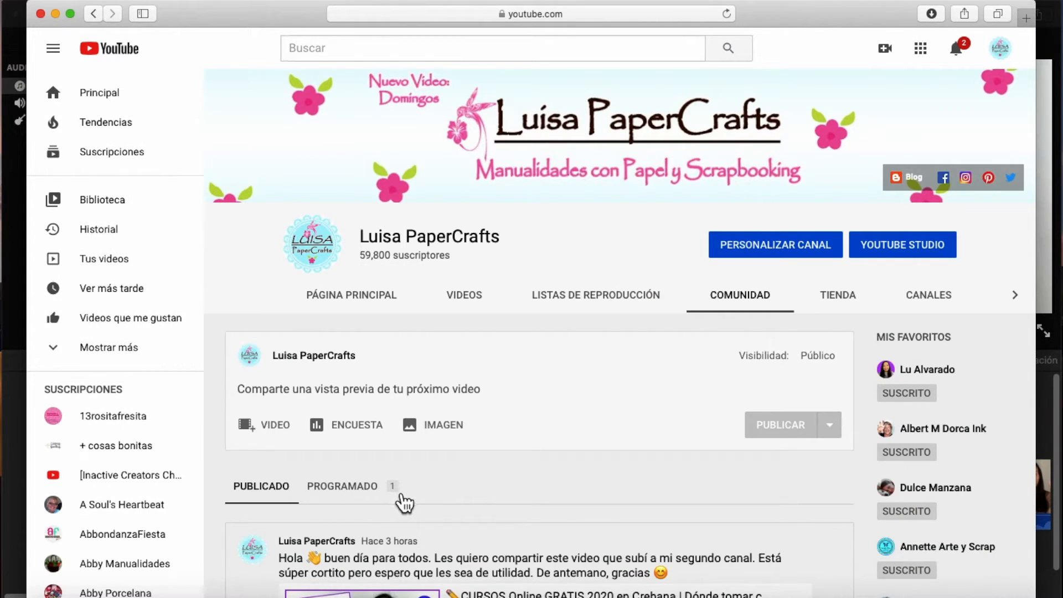
Review the scheduled post, view it with its complete GIF, and open the post's options.
{"action": "left_click", "coordinate": [379, 489]}
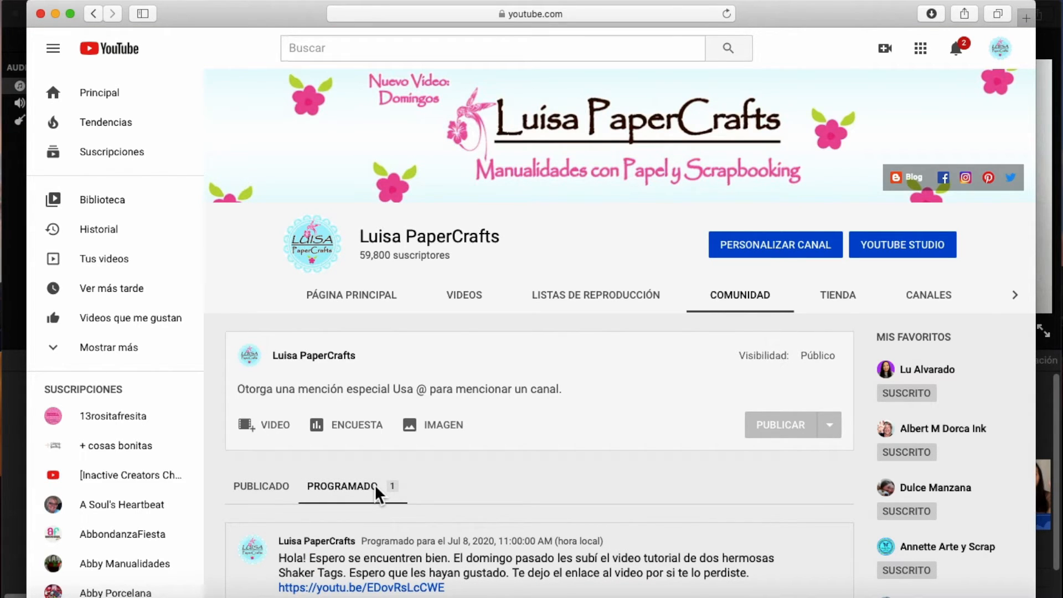
{"action": "scroll", "coordinate": [376, 487], "scroll_direction": "down", "scroll_amount": 5}
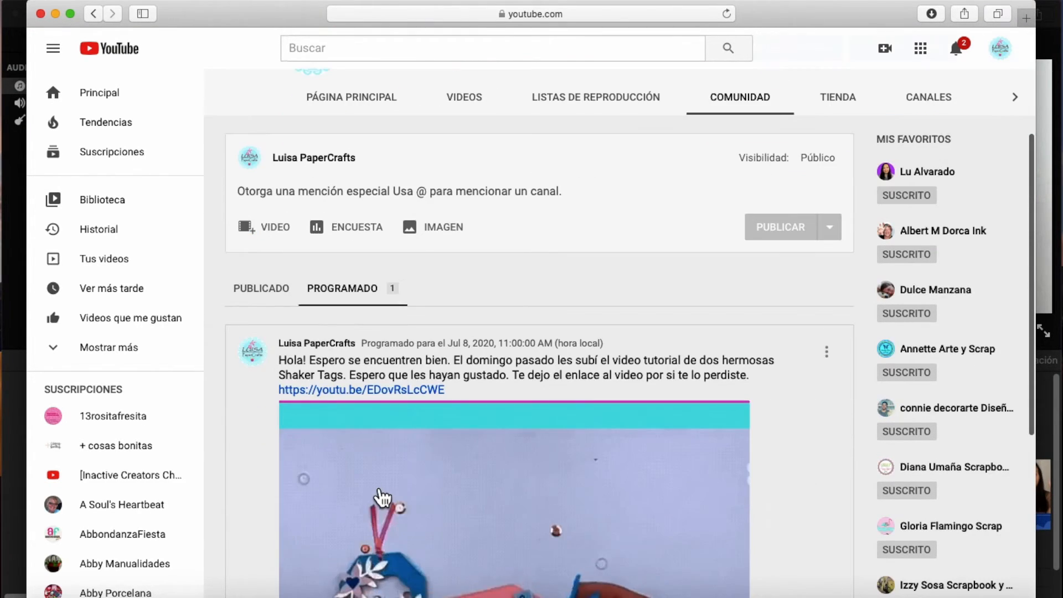
{"action": "scroll", "coordinate": [382, 498], "scroll_direction": "down", "scroll_amount": 4}
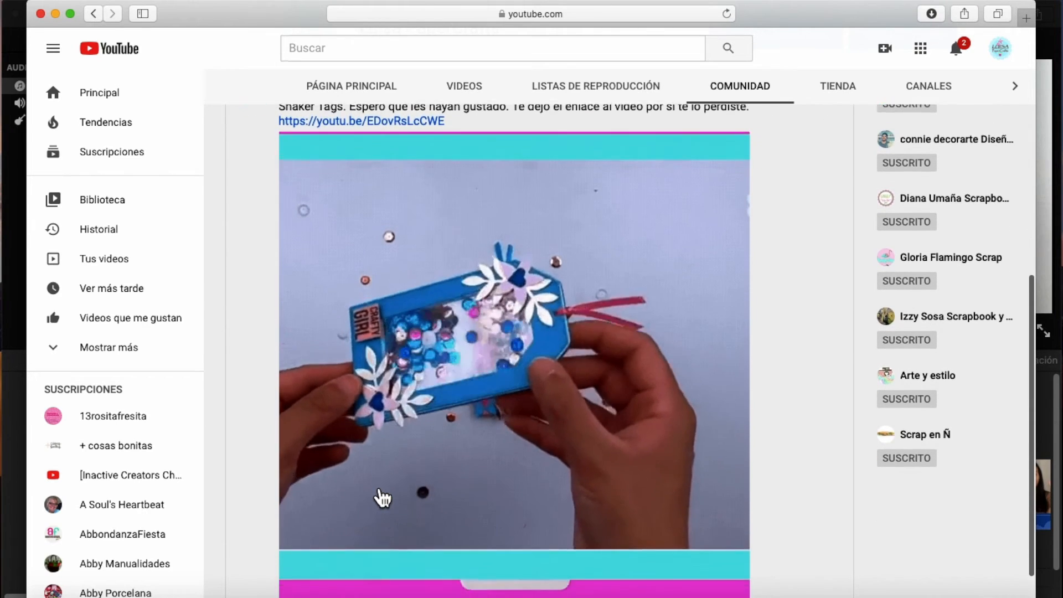
{"action": "scroll", "coordinate": [605, 306], "scroll_direction": "up", "scroll_amount": 2}
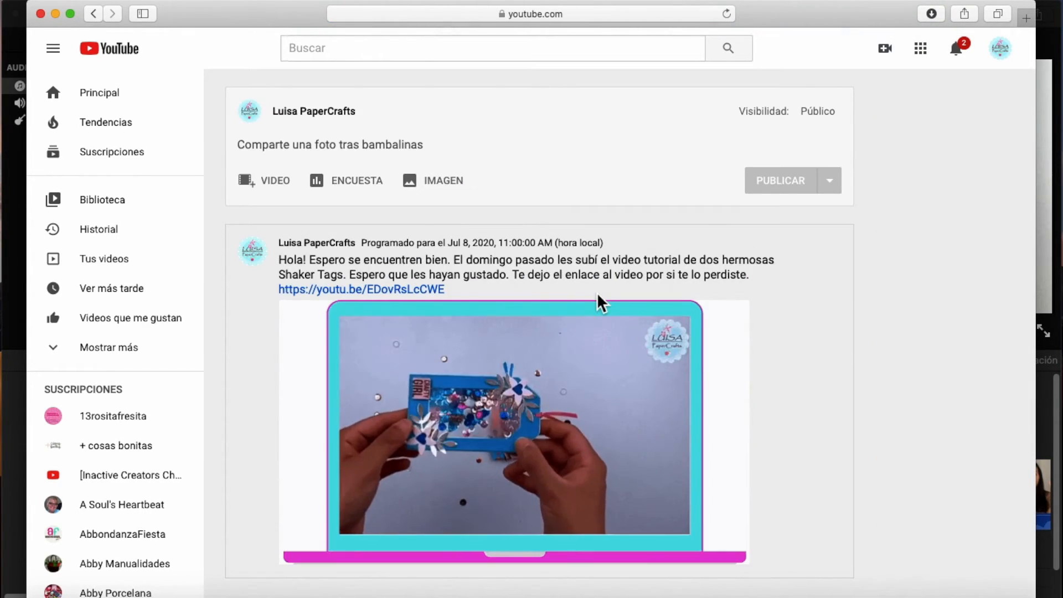
{"action": "scroll", "coordinate": [840, 259], "scroll_direction": "down", "scroll_amount": 1}
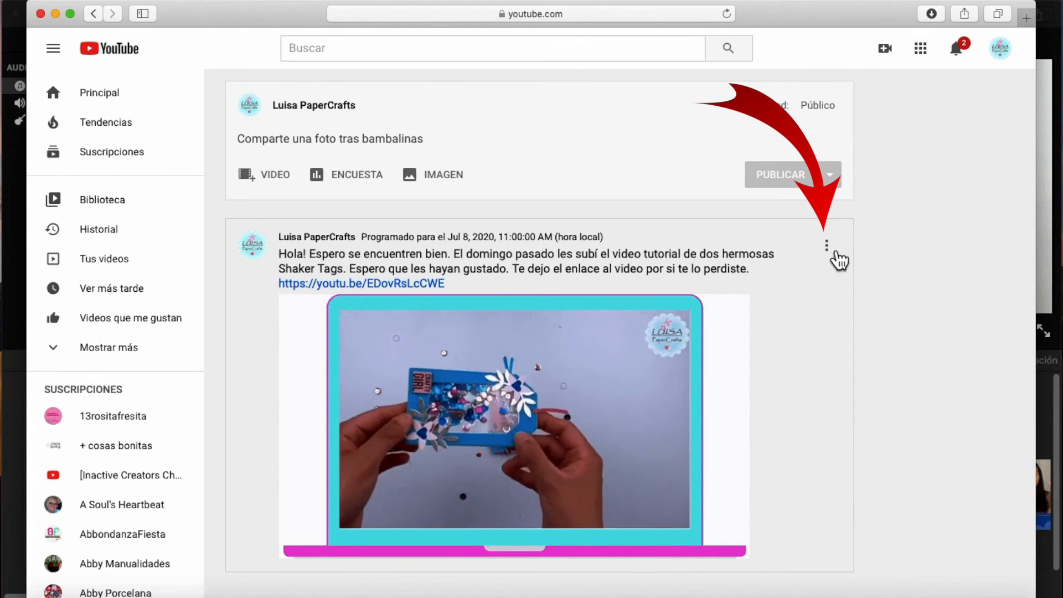
{"action": "left_click", "coordinate": [827, 245]}
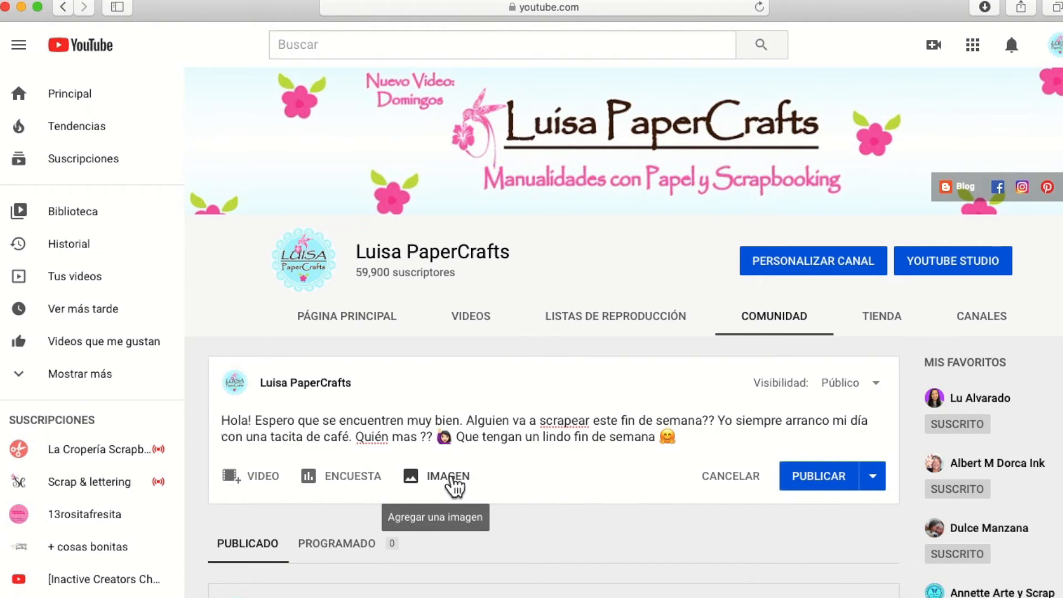
Attach gifYT.gif from the Videos YouTube folder to the new community post about coffee and scrapbooking.
{"action": "left_click", "coordinate": [453, 482]}
{"action": "scroll", "coordinate": [623, 526], "scroll_direction": "down", "scroll_amount": 2}
{"action": "left_click", "coordinate": [624, 524]}
{"action": "left_click", "coordinate": [720, 150]}
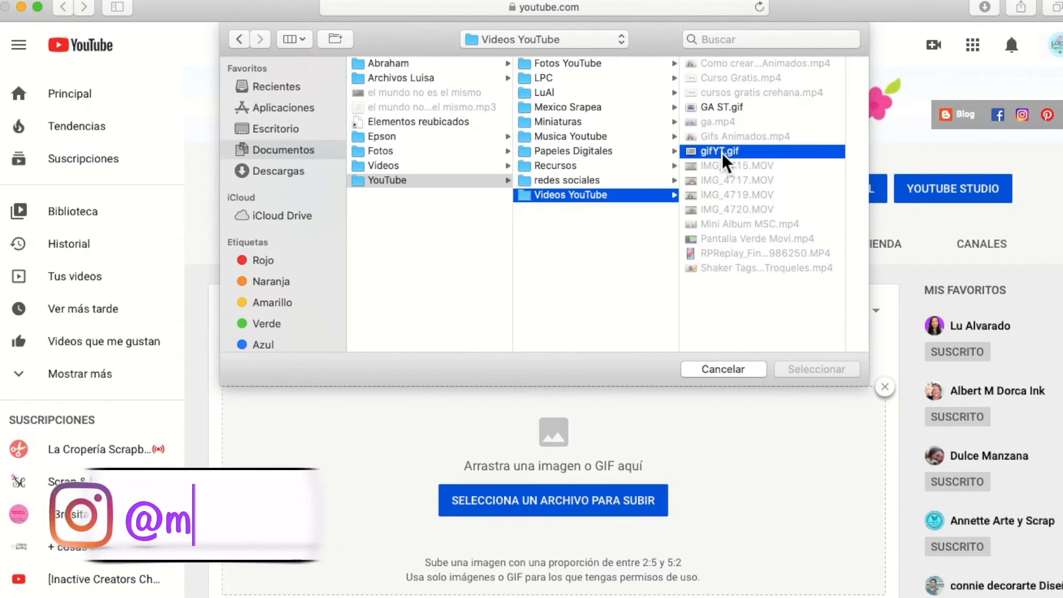
{"action": "left_click", "coordinate": [810, 369]}
Reposition the GIF's square preview so it includes the whole coffee cup, and save the preview.
{"action": "scroll", "coordinate": [629, 468], "scroll_direction": "down", "scroll_amount": 4}
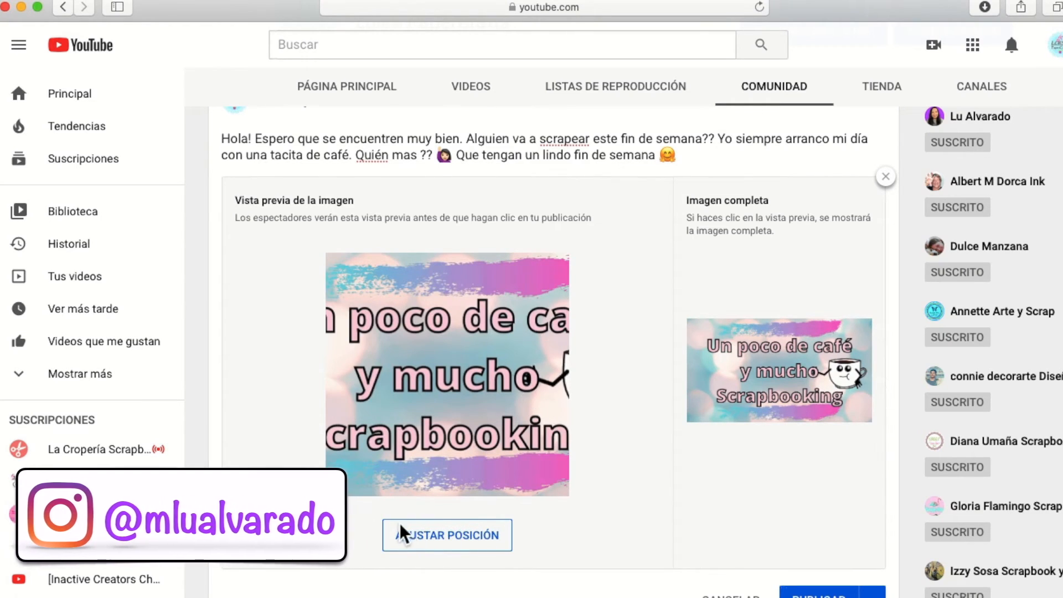
{"action": "left_click", "coordinate": [443, 548]}
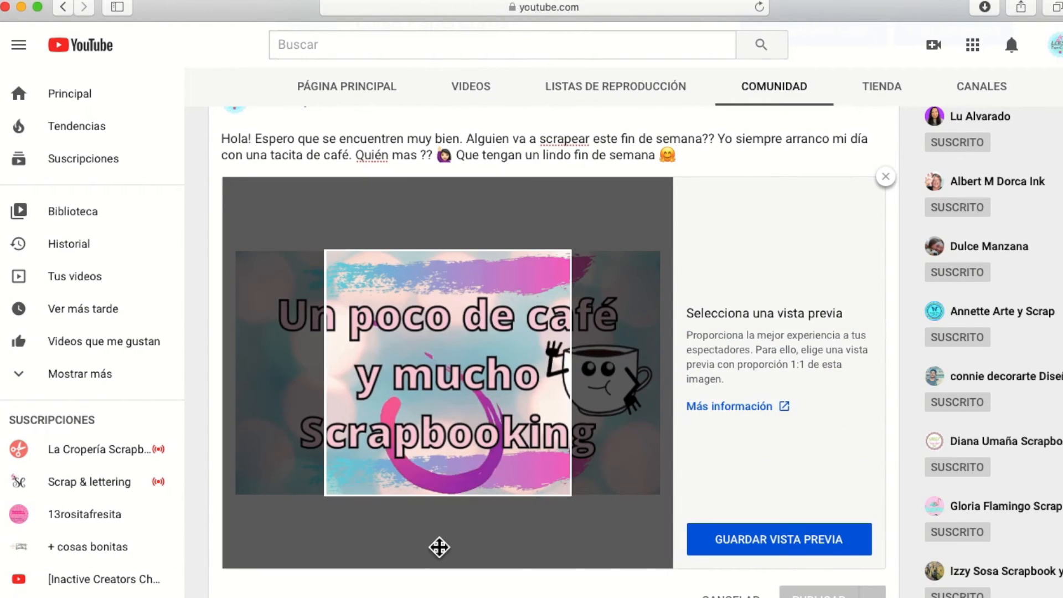
{"action": "left_click_drag", "start_coordinate": [469, 394], "coordinate": [360, 392]}
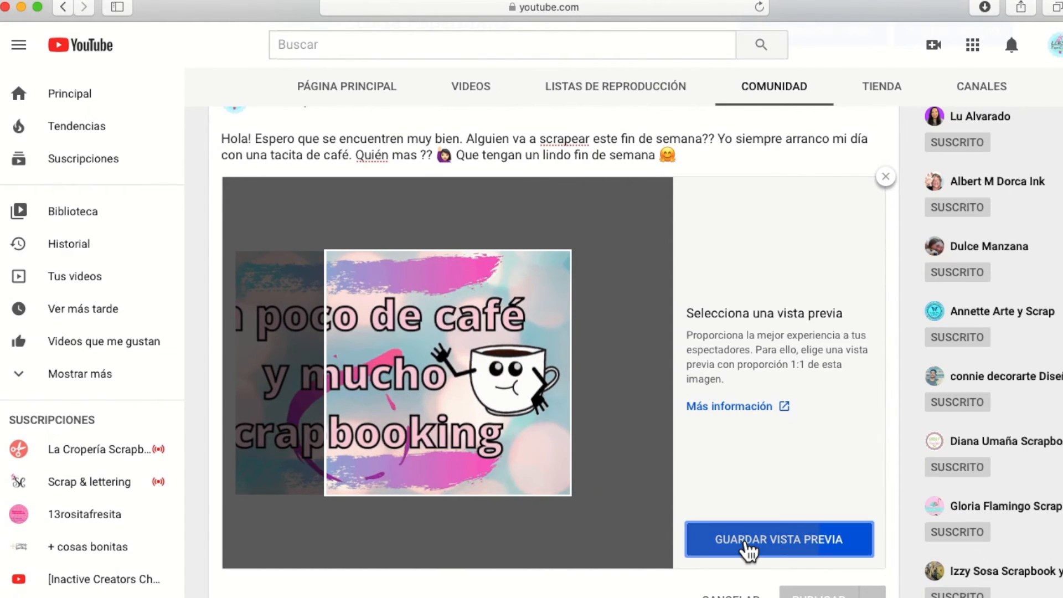
{"action": "left_click", "coordinate": [747, 548]}
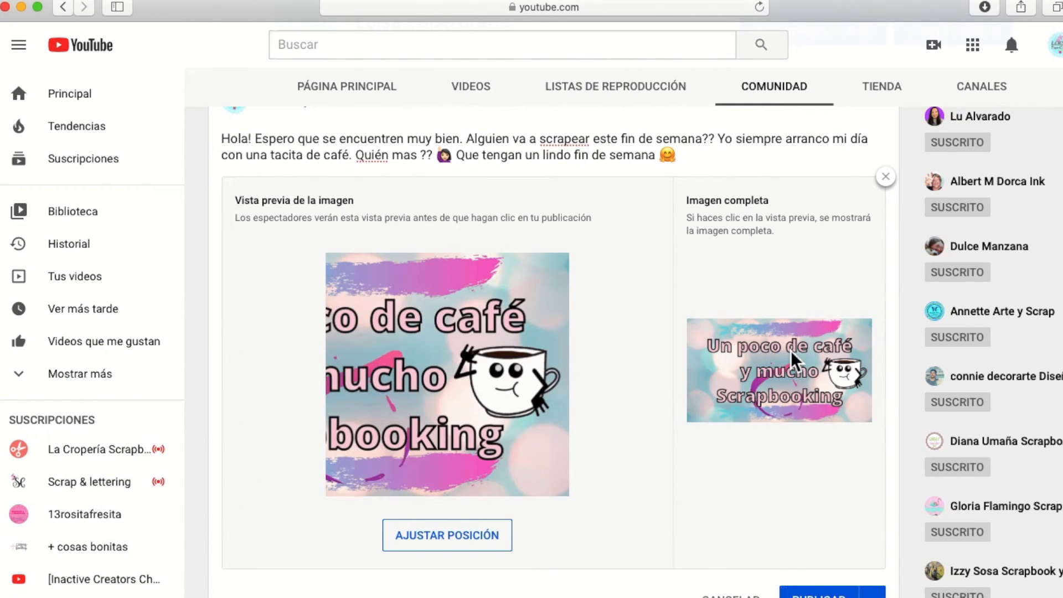
Publish the community post and open it to view the complete GIF.
{"action": "scroll", "coordinate": [756, 537], "scroll_direction": "down", "scroll_amount": 3}
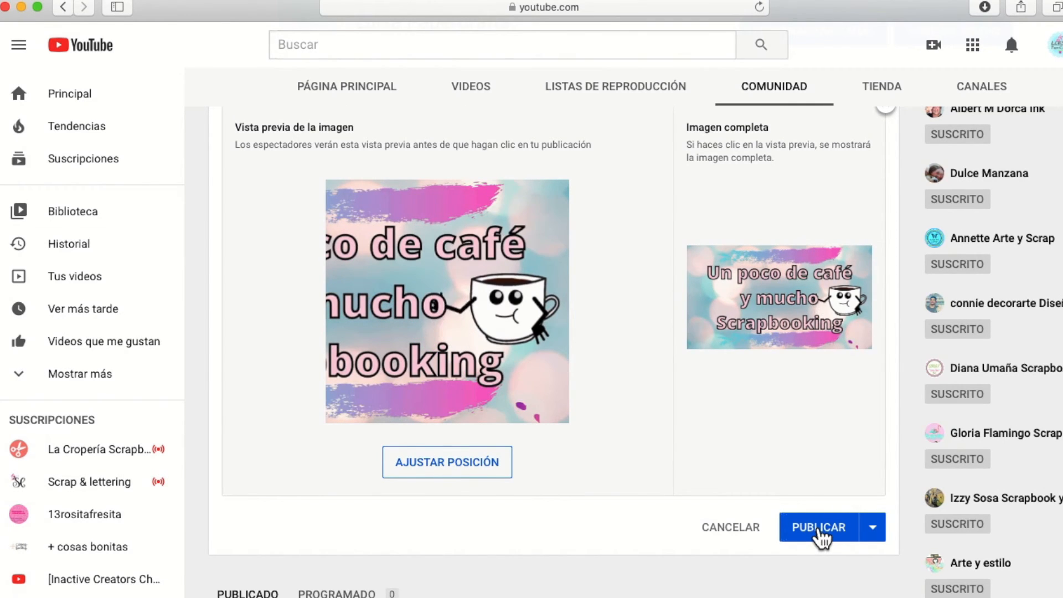
{"action": "left_click", "coordinate": [820, 531]}
{"action": "scroll", "coordinate": [814, 526], "scroll_direction": "down", "scroll_amount": 5}
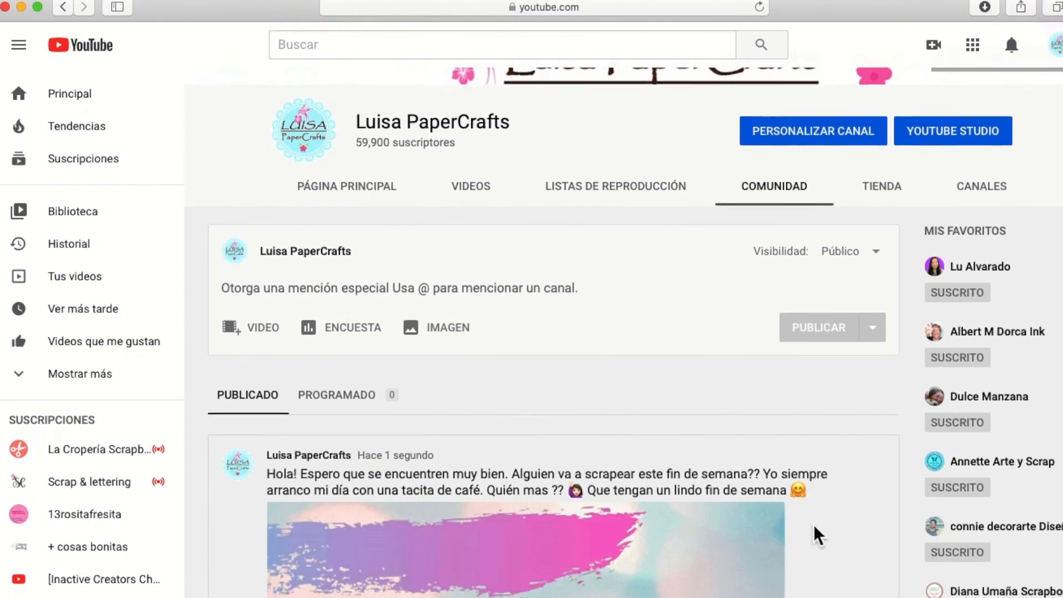
{"action": "scroll", "coordinate": [813, 524], "scroll_direction": "down", "scroll_amount": 2}
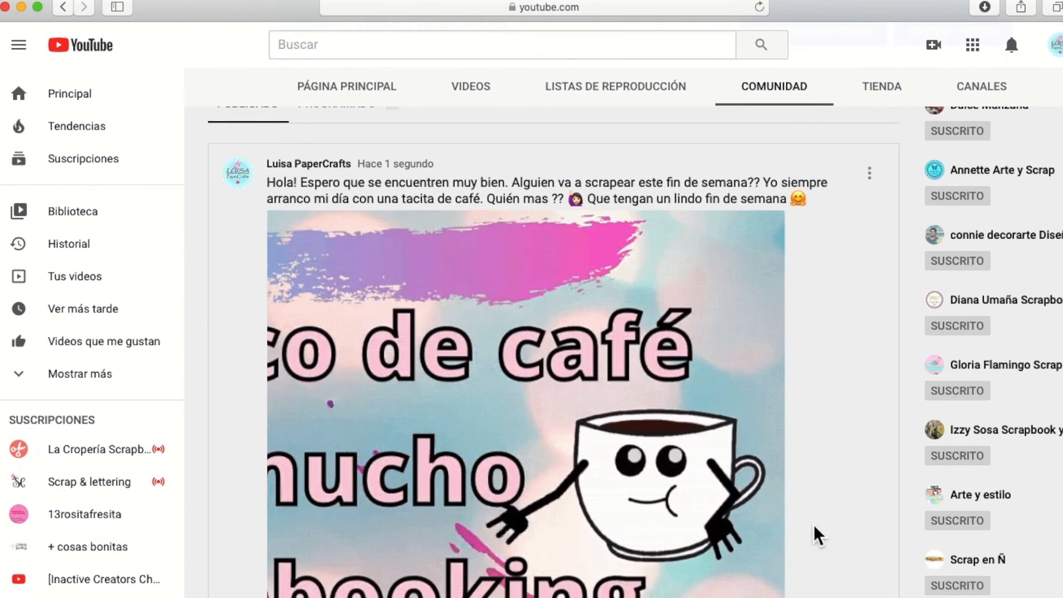
{"action": "left_click", "coordinate": [603, 224]}
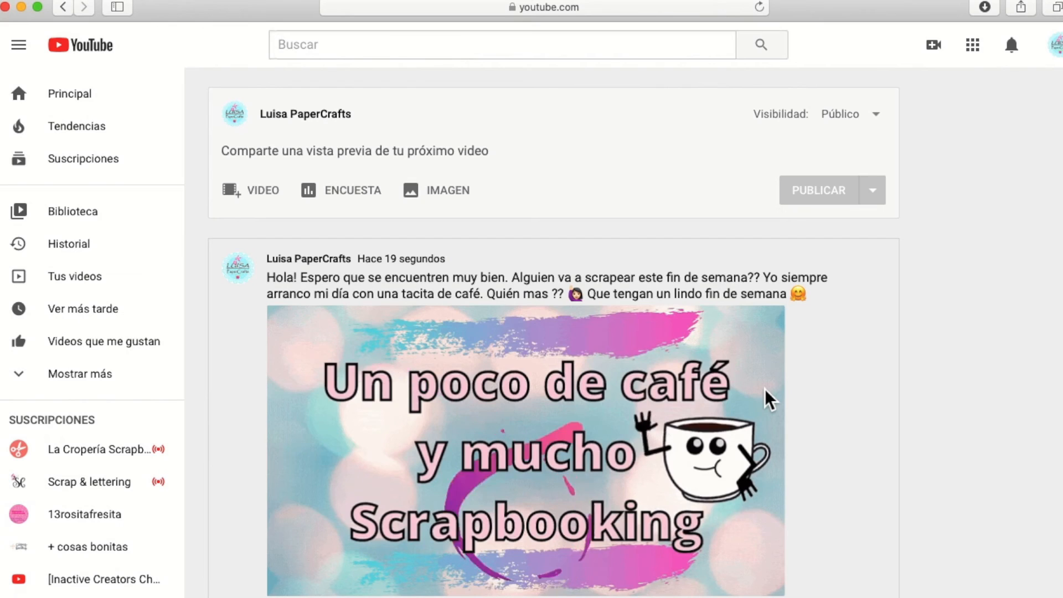
{"action": "scroll", "coordinate": [765, 389], "scroll_direction": "down", "scroll_amount": 2}
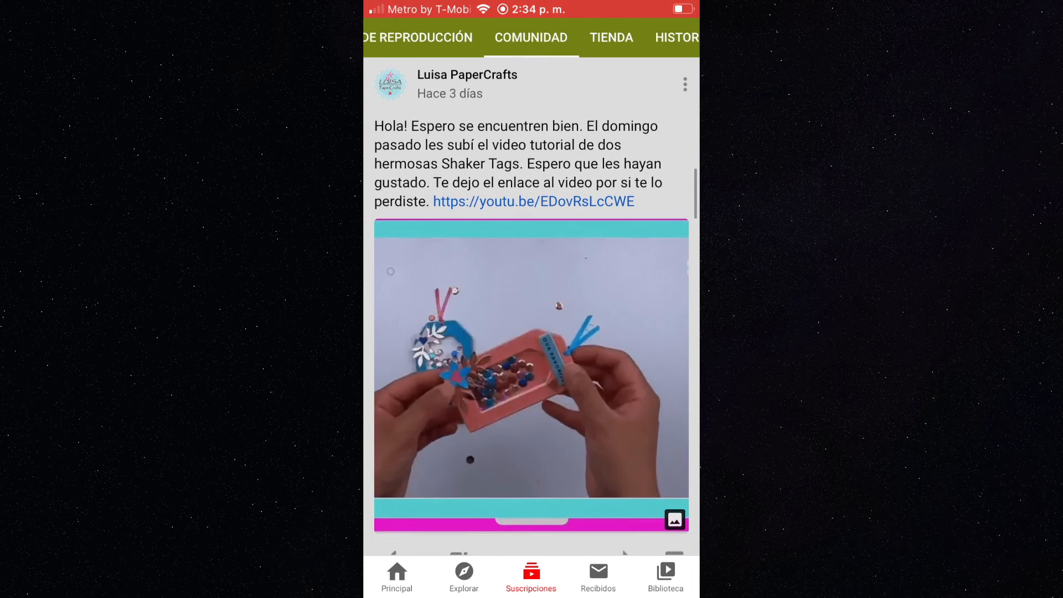